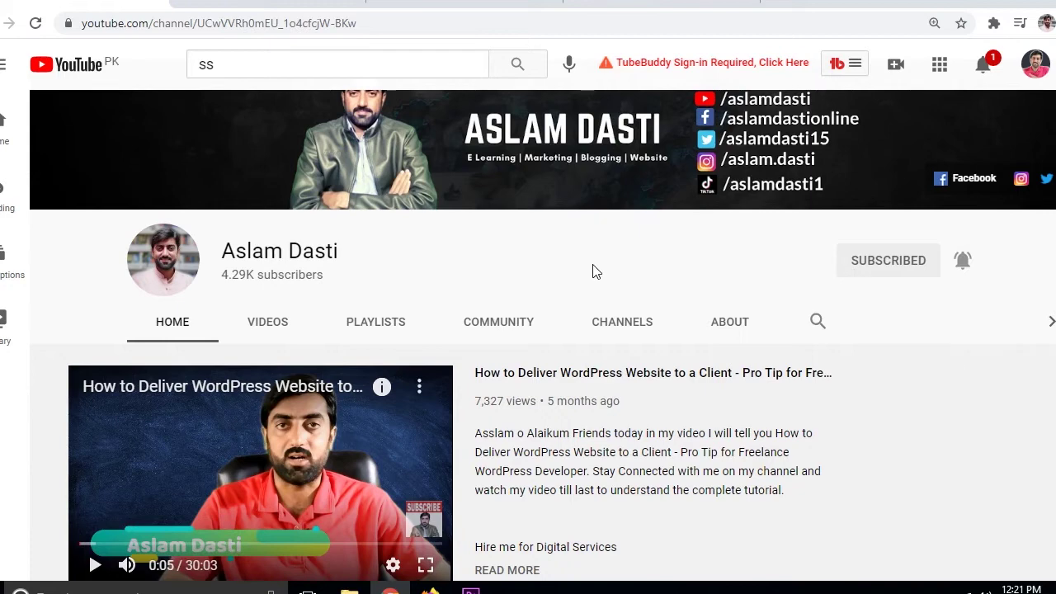
Search Google for cloudflare in the new tab and open Cloudflare's official website
{"action": "left_click", "coordinate": [781, 4]}
{"action": "type", "text": "cl"}
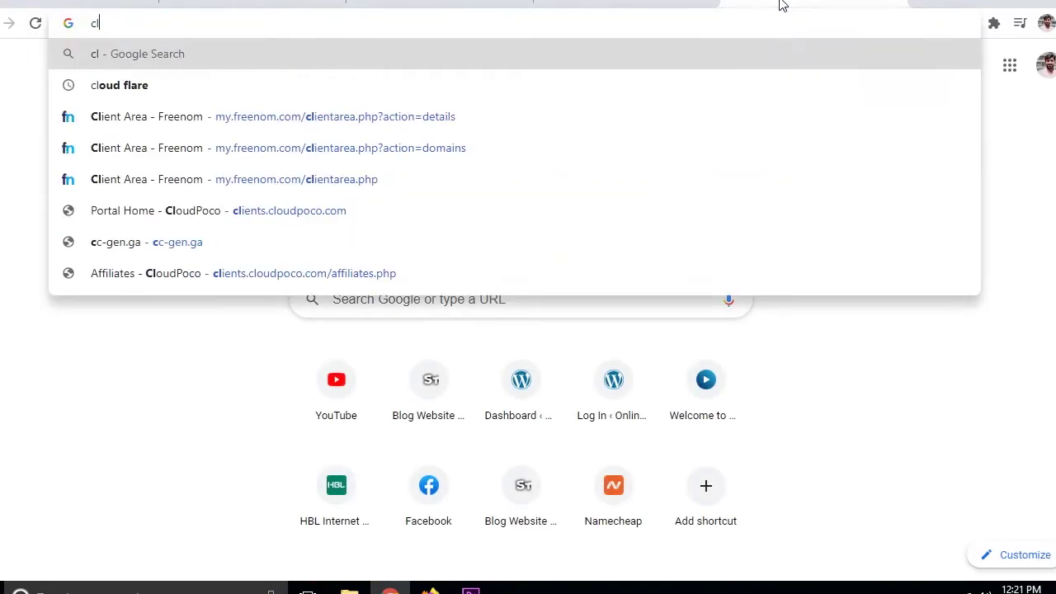
{"action": "type", "text": "oudflare"}
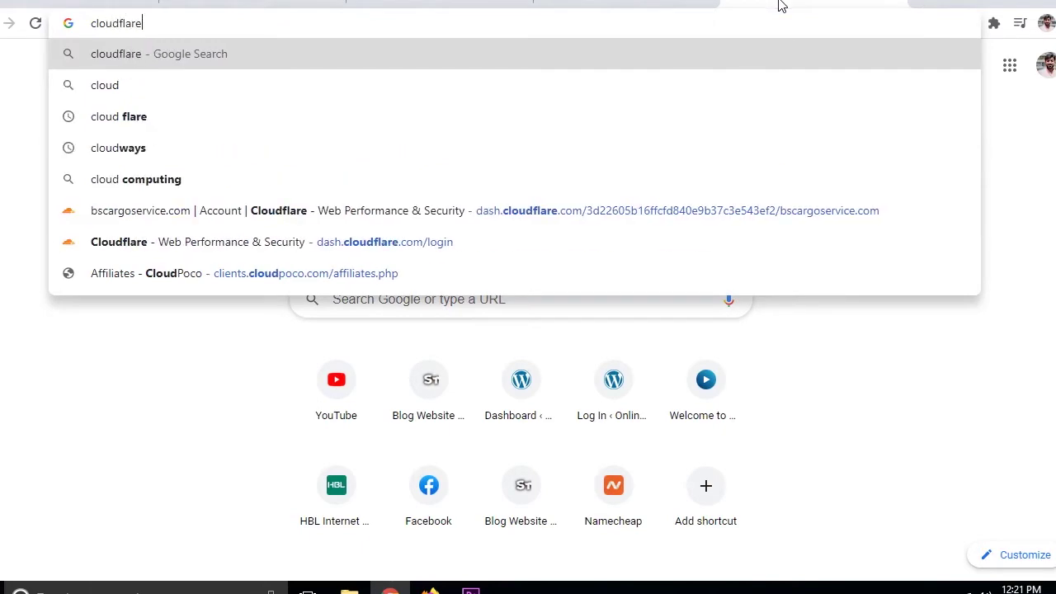
{"action": "key", "text": "Return"}
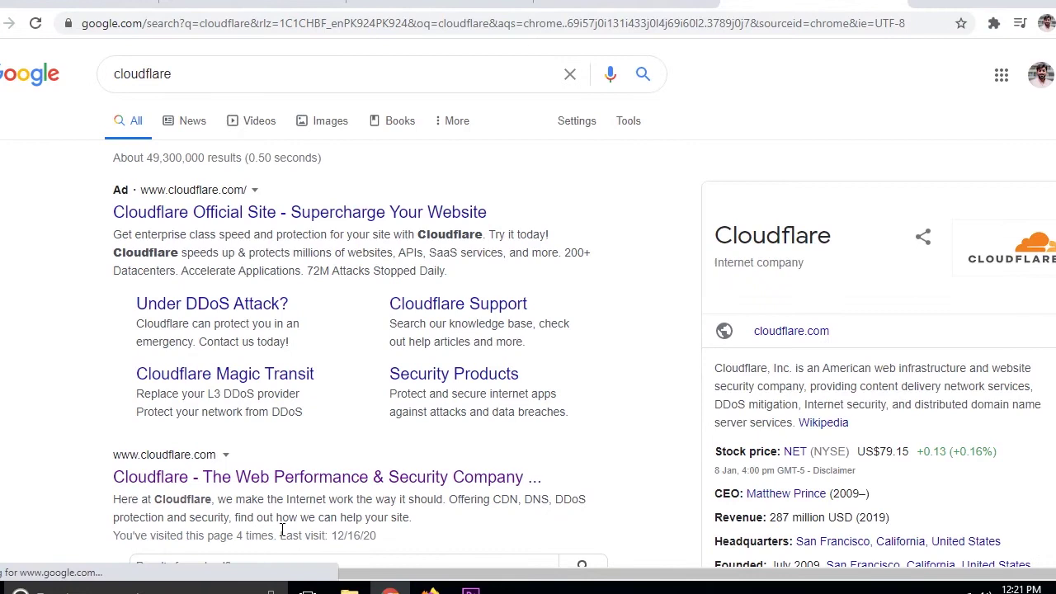
{"action": "left_click", "coordinate": [277, 474]}
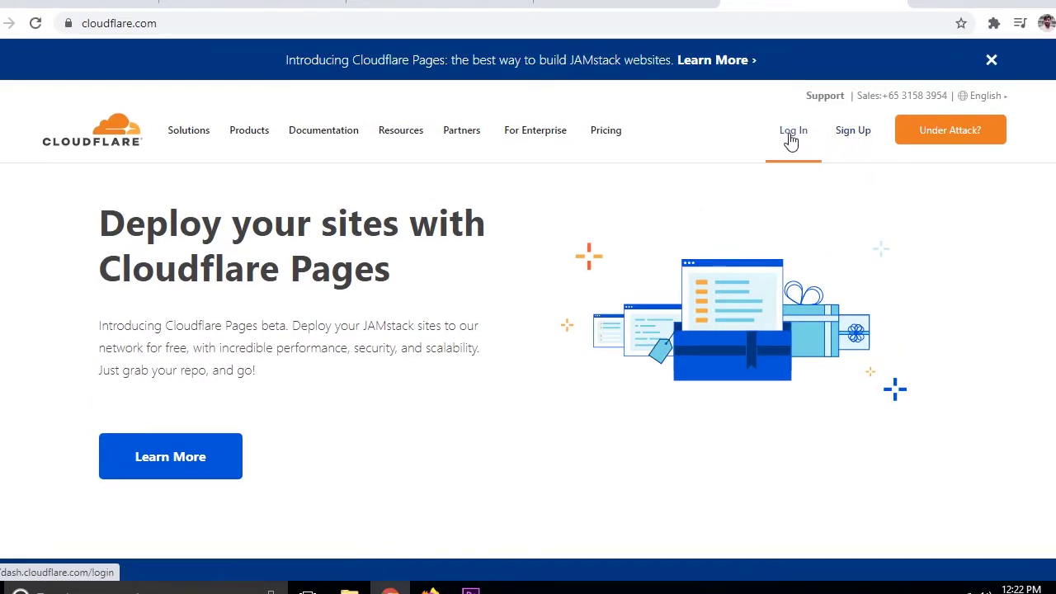
Open the Cloudflare sign-up form and submit it to create a new account
{"action": "left_click", "coordinate": [854, 137]}
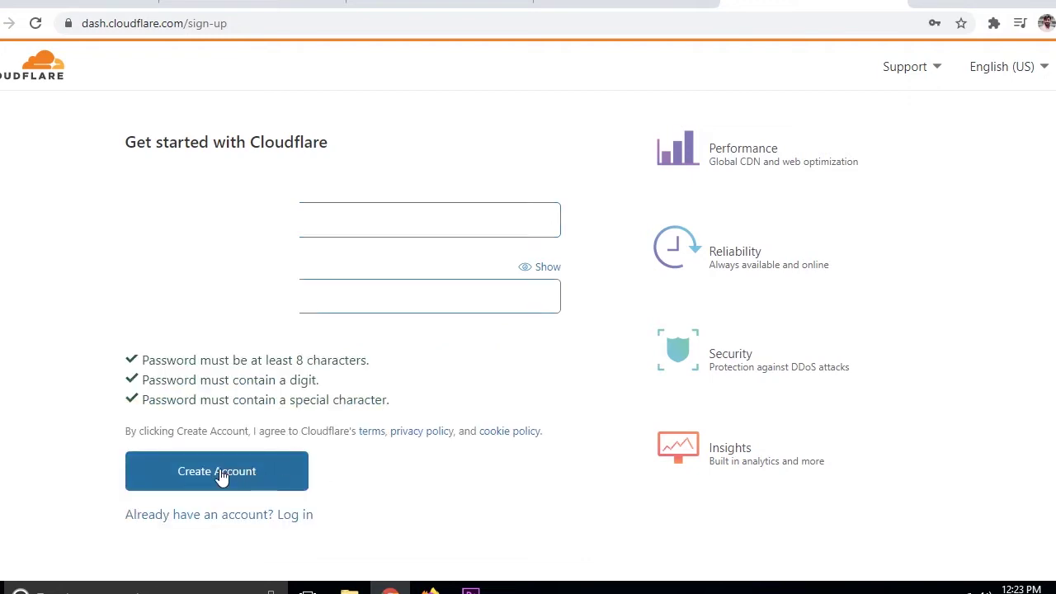
{"action": "left_click", "coordinate": [221, 477]}
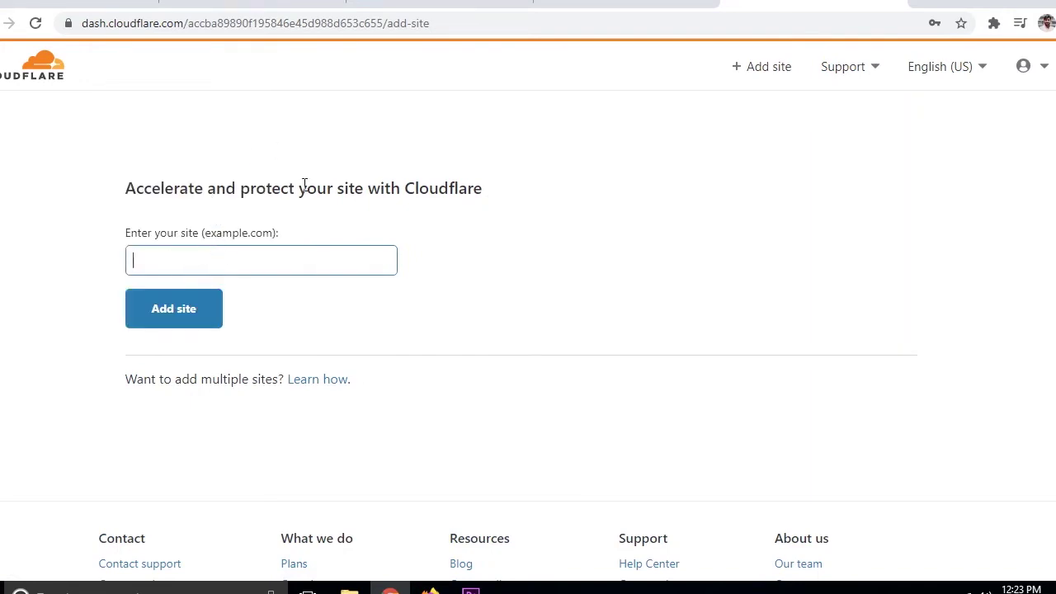
Copy the address of the open dob certificate pakistan website into Cloudflare's site field
{"action": "left_click", "coordinate": [241, 7]}
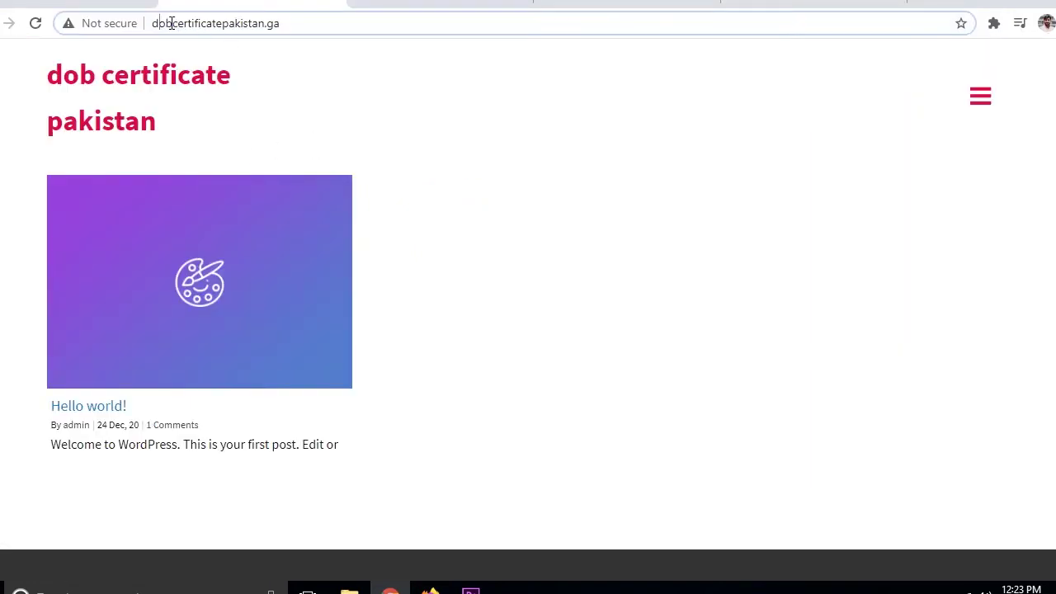
{"action": "left_click_drag", "start_coordinate": [153, 18], "coordinate": [337, 19]}
{"action": "key", "text": "ctrl+c"}
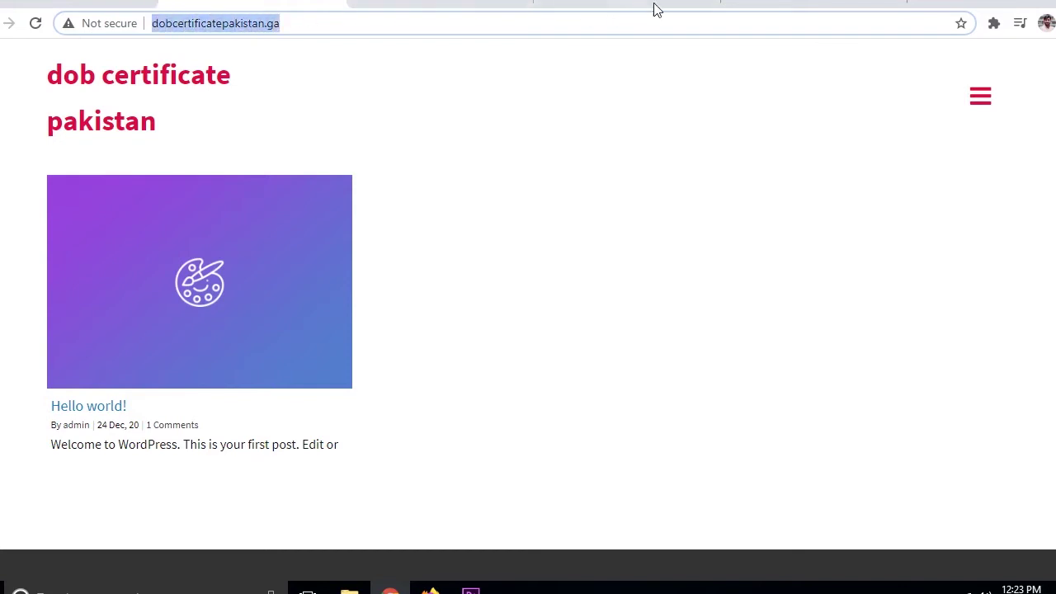
{"action": "left_click", "coordinate": [790, 3]}
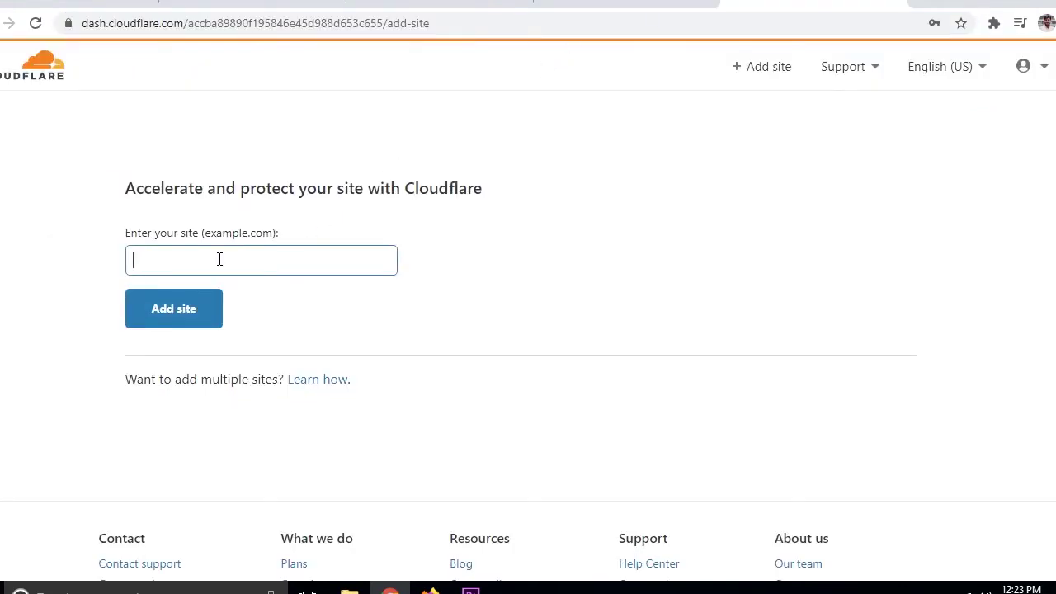
{"action": "key", "text": "ctrl+v"}
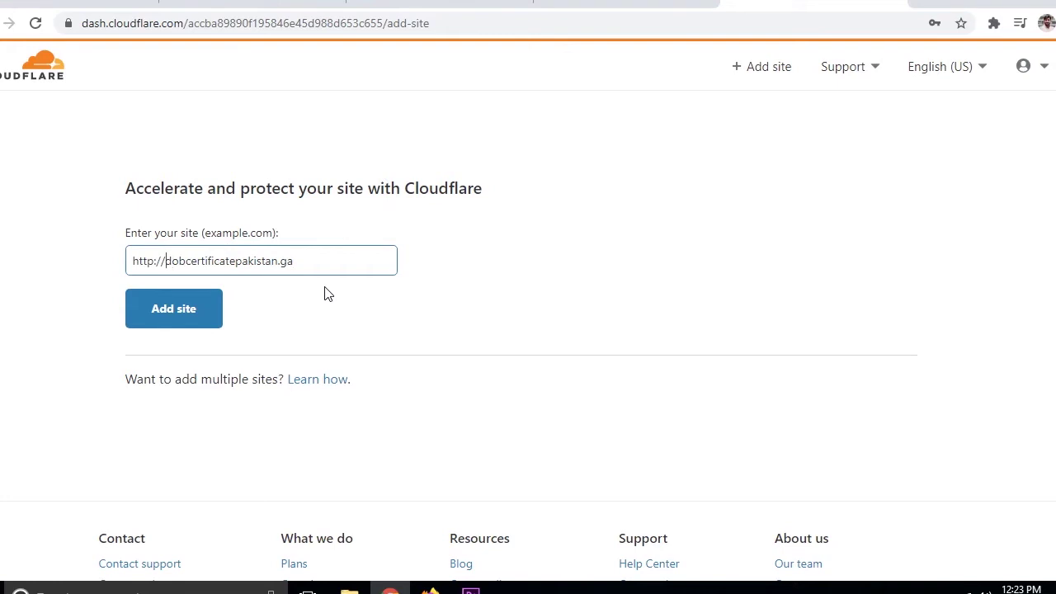
{"action": "key", "text": "BackSpace"}
{"action": "key", "text": "BackSpace"}
{"action": "key", "text": "BackSpace"}
{"action": "key", "text": "BackSpace"}
{"action": "key", "text": "BackSpace"}
{"action": "key", "text": "BackSpace"}
{"action": "key", "text": "BackSpace"}
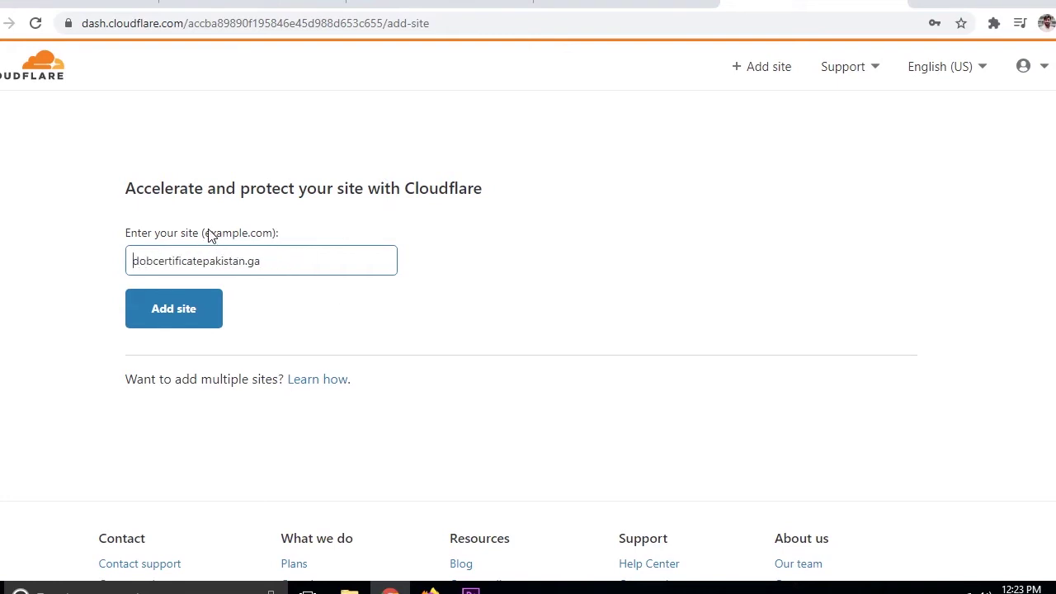
{"action": "left_click_drag", "start_coordinate": [209, 234], "coordinate": [262, 261]}
{"action": "left_click", "coordinate": [263, 261]}
{"action": "left_click", "coordinate": [176, 311]}
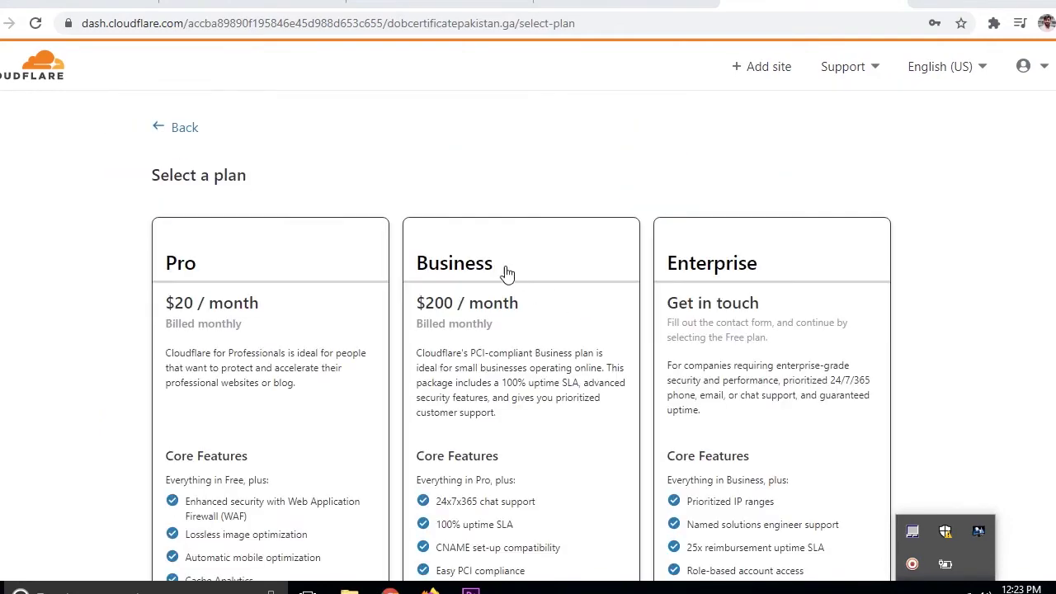
Review the available plans, select the Free $0 / month plan, and continue
{"action": "scroll", "coordinate": [519, 302], "scroll_direction": "down", "scroll_amount": 5}
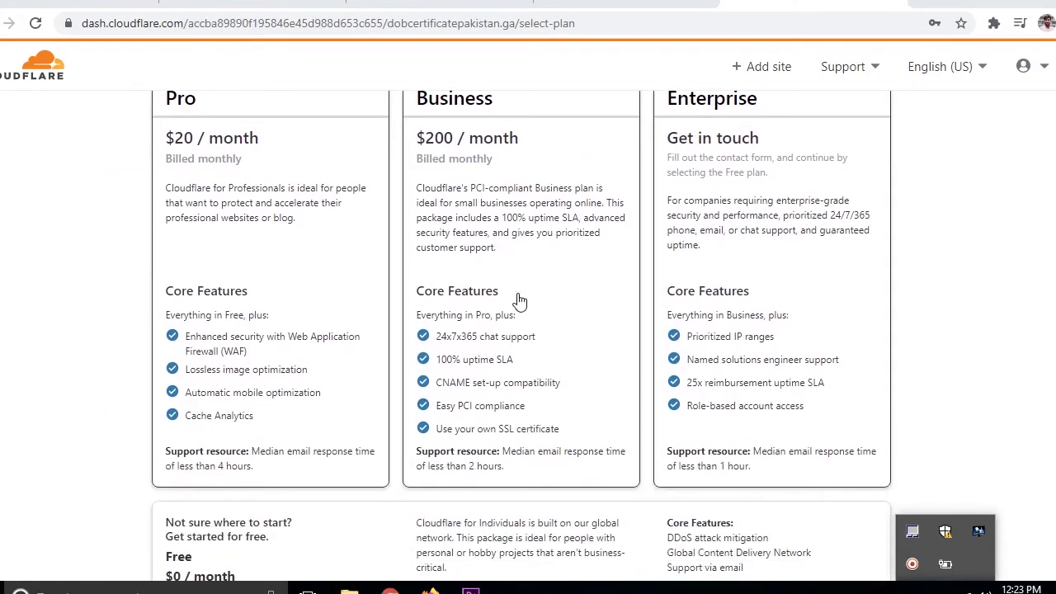
{"action": "scroll", "coordinate": [519, 302], "scroll_direction": "up", "scroll_amount": 5}
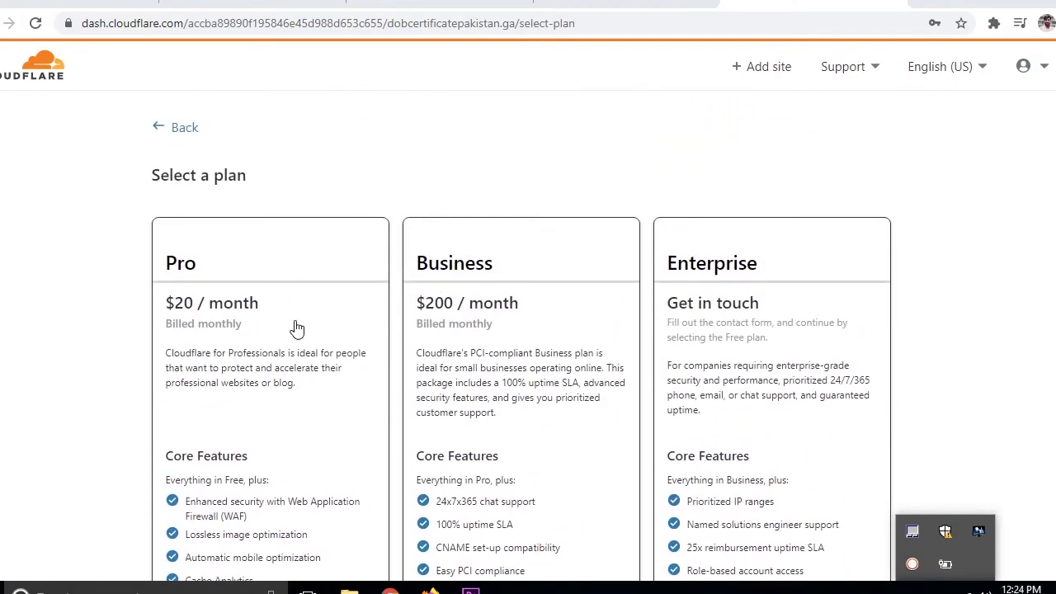
{"action": "scroll", "coordinate": [556, 290], "scroll_direction": "down", "scroll_amount": 5}
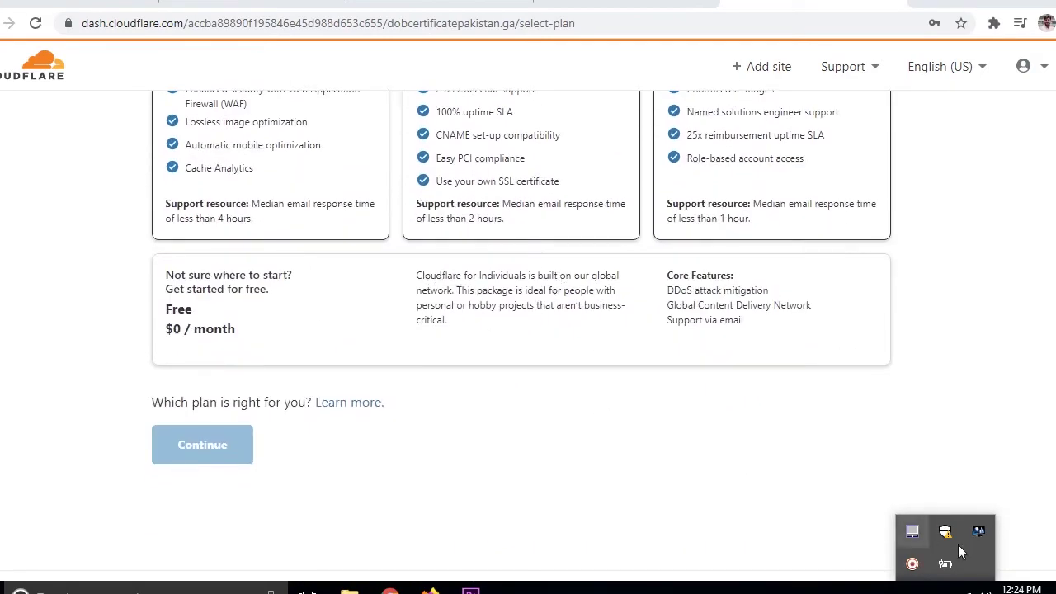
{"action": "left_click", "coordinate": [575, 407]}
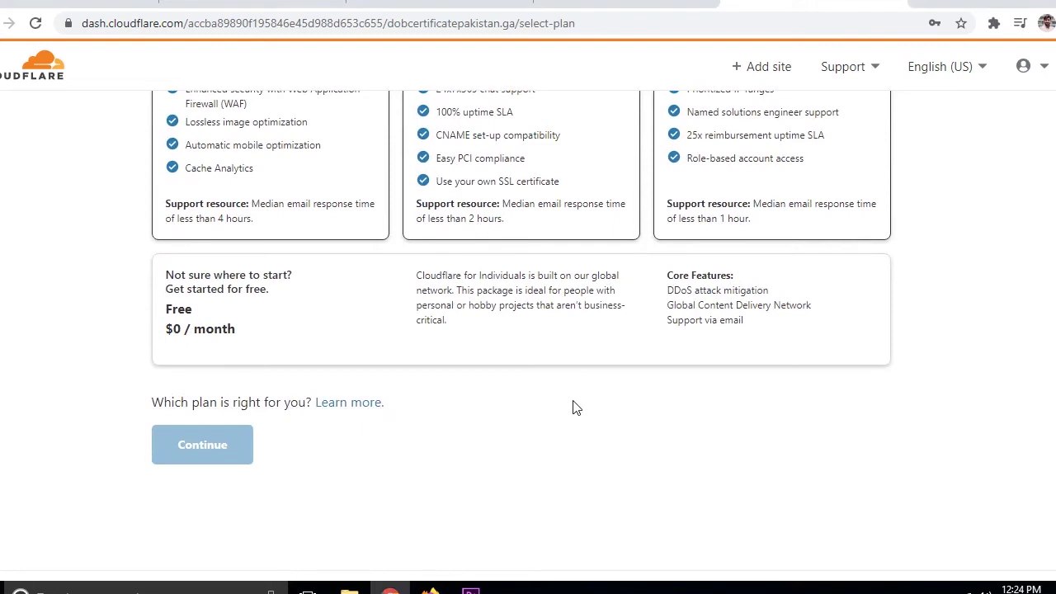
{"action": "left_click", "coordinate": [945, 588]}
{"action": "left_click", "coordinate": [670, 455]}
{"action": "left_click", "coordinate": [328, 310]}
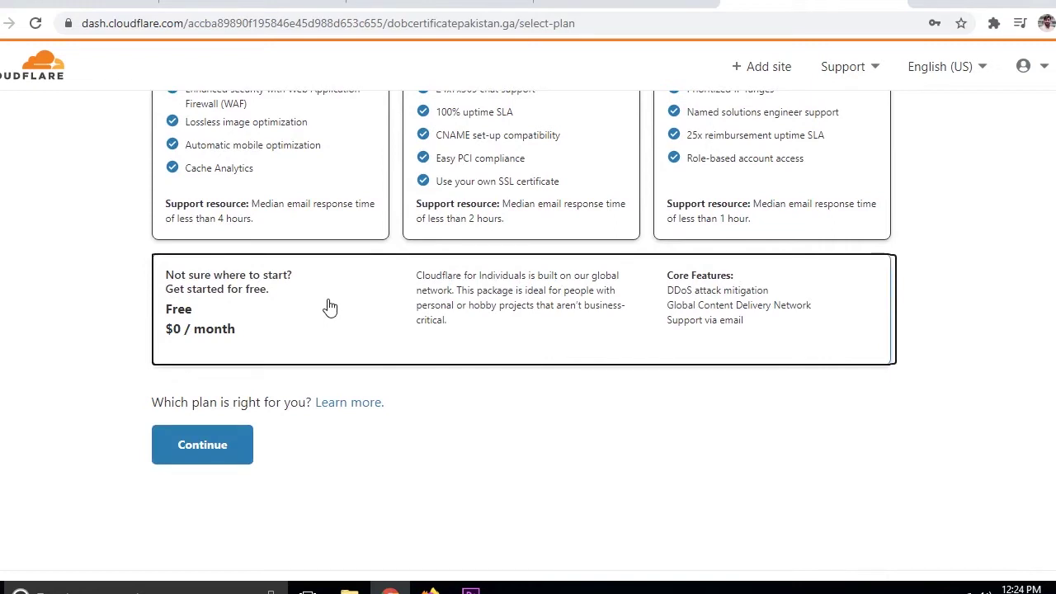
{"action": "left_click", "coordinate": [213, 453]}
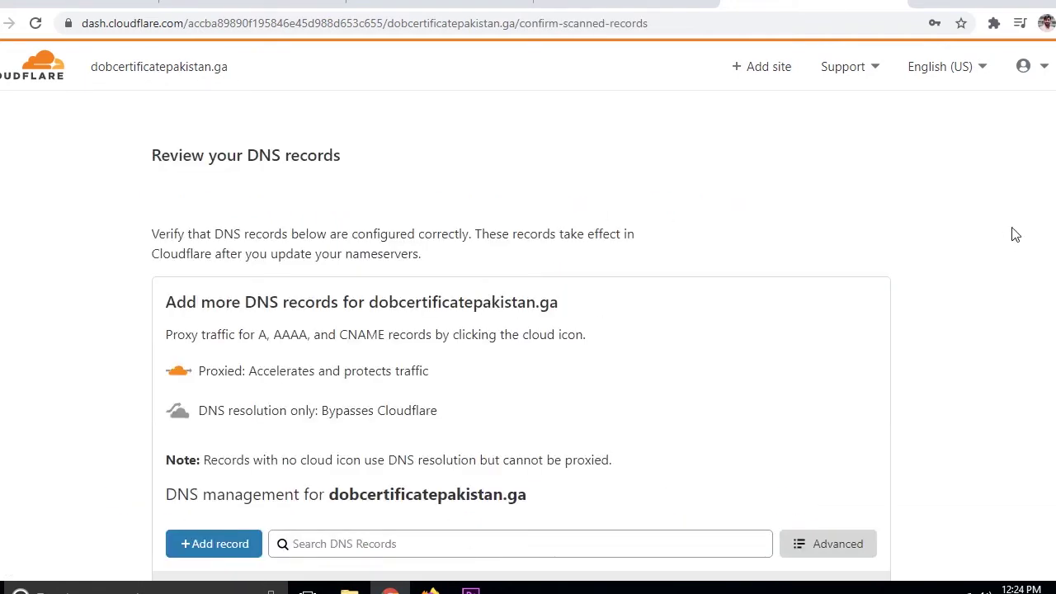
Review the scanned DNS records for dobcertificatepakistan.ga and continue with them as listed
{"action": "scroll", "coordinate": [805, 302], "scroll_direction": "down", "scroll_amount": 7}
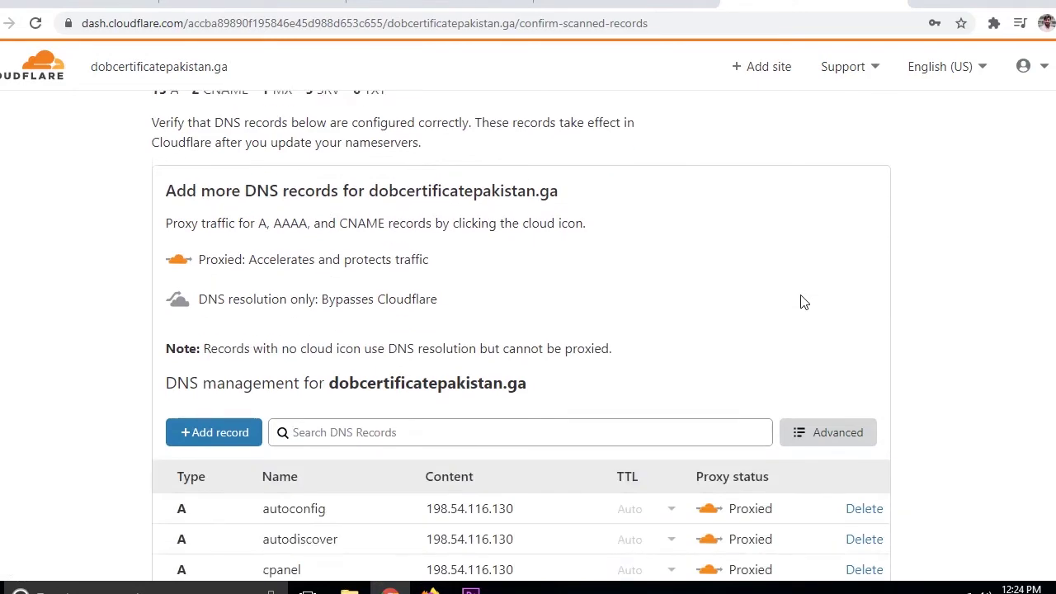
{"action": "scroll", "coordinate": [804, 302], "scroll_direction": "down", "scroll_amount": 8}
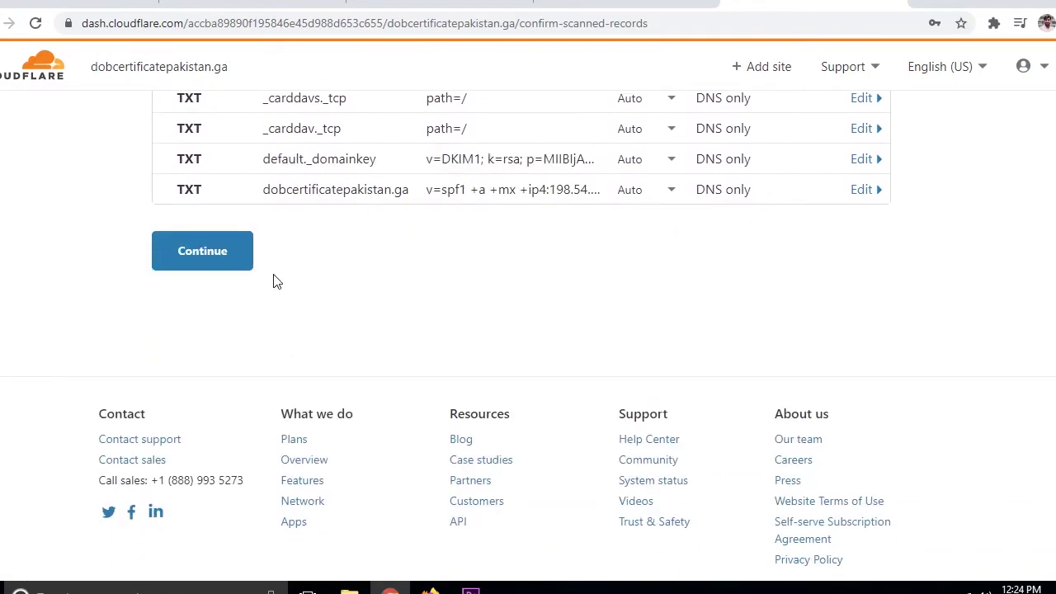
{"action": "left_click", "coordinate": [218, 257]}
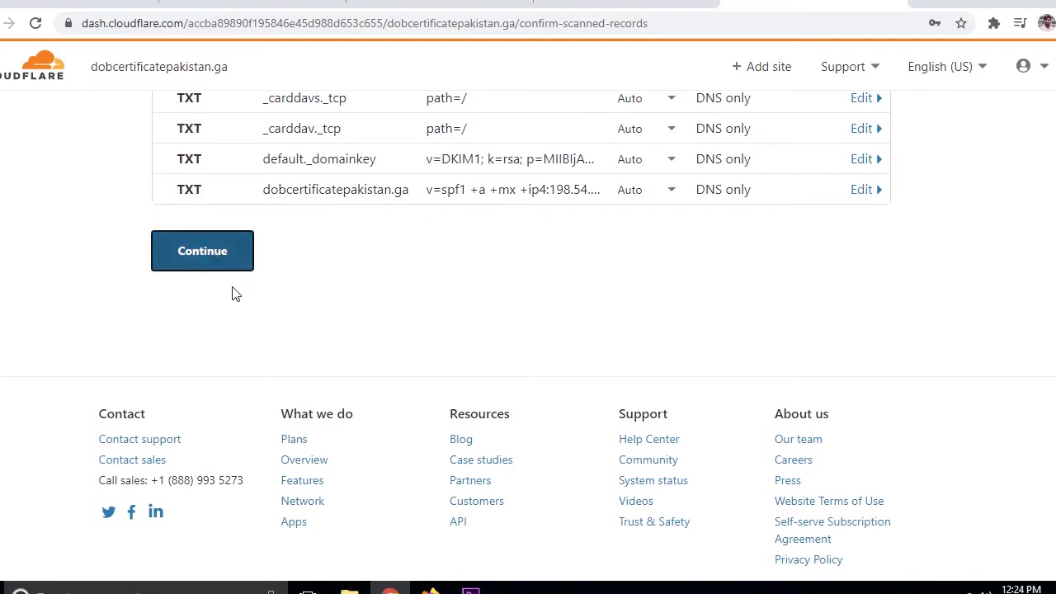
Copy Cloudflare's first nameserver and set Nameserver 1 of dobcertificatepakistan.ga in Freenom to merlin.ns.cloudflare.com
{"action": "scroll", "coordinate": [363, 254], "scroll_direction": "down", "scroll_amount": 5}
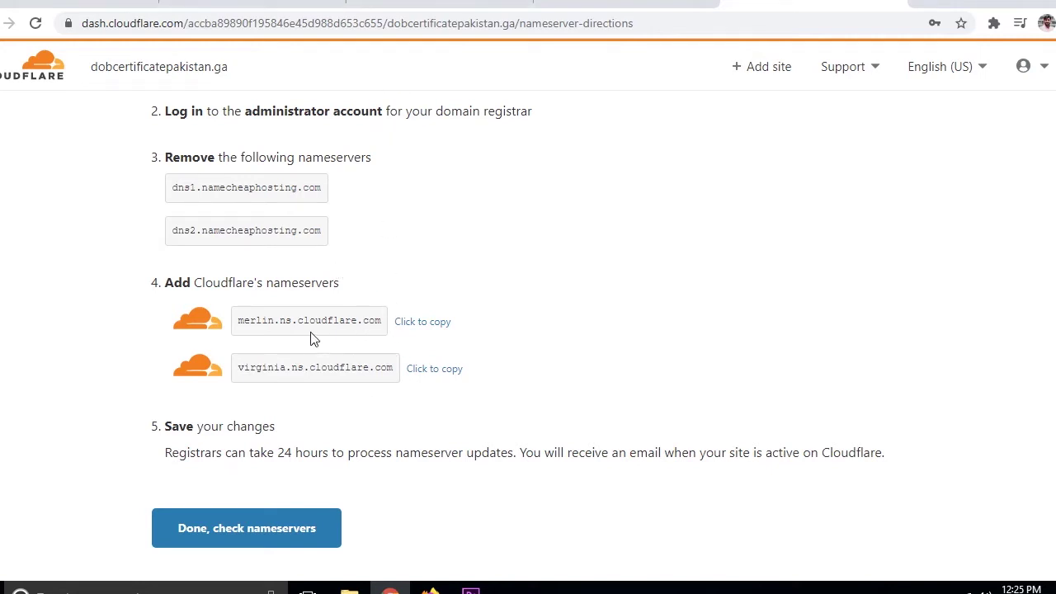
{"action": "left_click", "coordinate": [424, 323]}
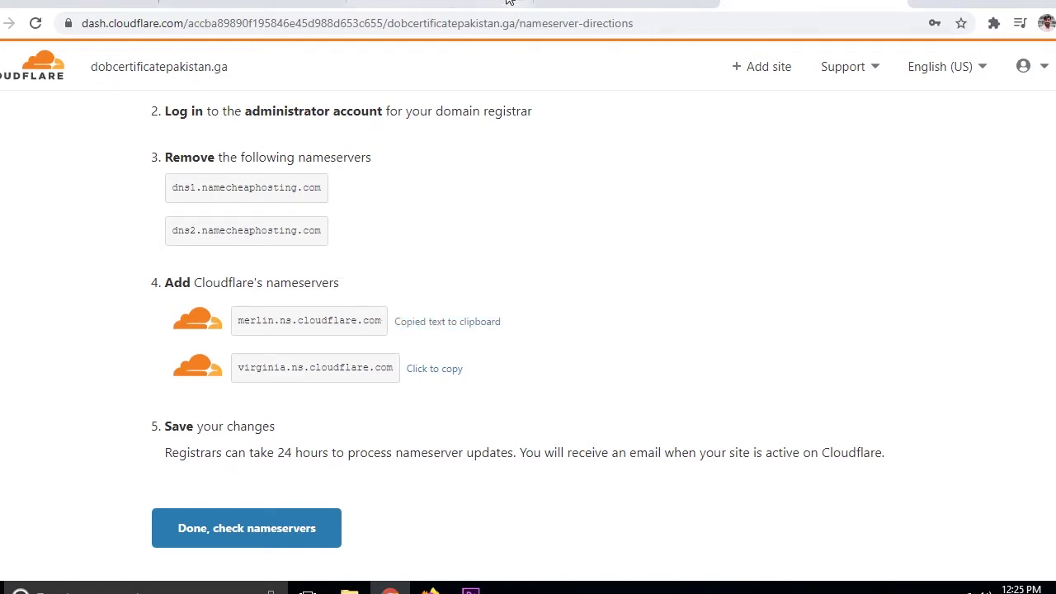
{"action": "left_click", "coordinate": [446, 3]}
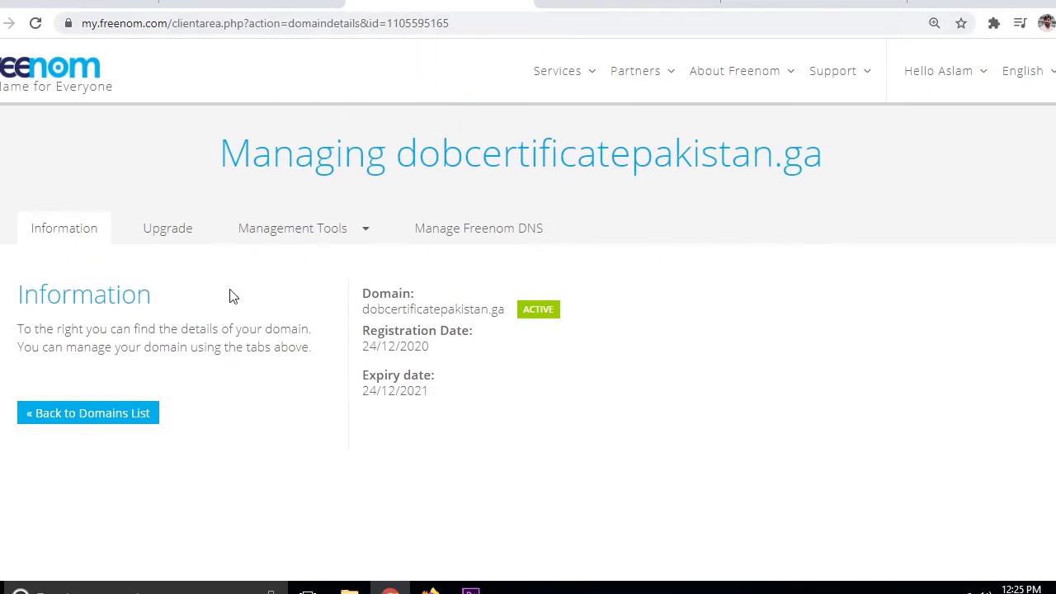
{"action": "left_click", "coordinate": [302, 240]}
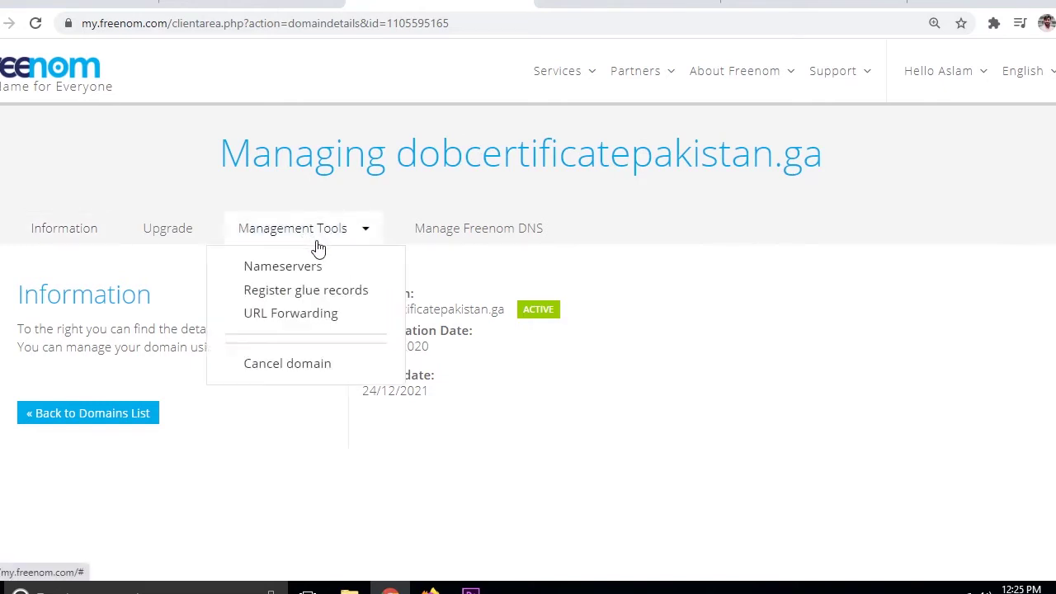
{"action": "left_click", "coordinate": [296, 268]}
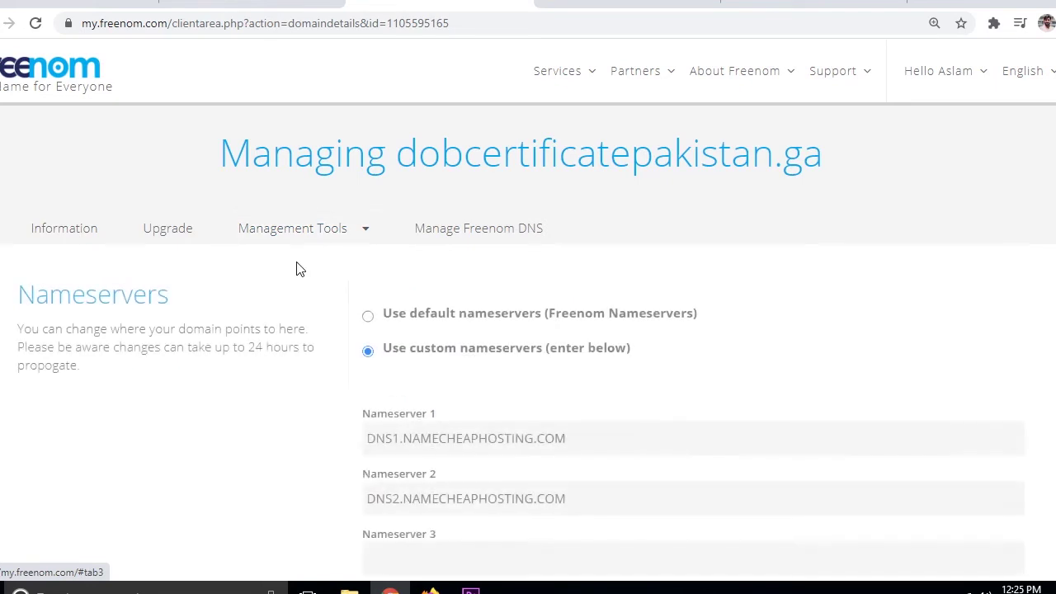
{"action": "scroll", "coordinate": [521, 408], "scroll_direction": "down", "scroll_amount": 3}
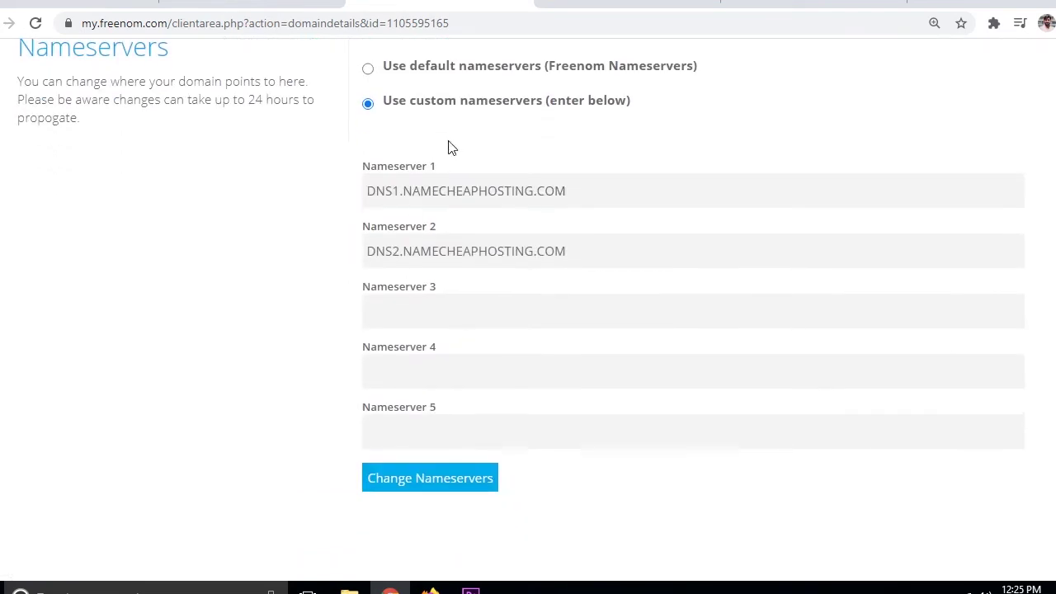
{"action": "left_click_drag", "start_coordinate": [367, 191], "coordinate": [668, 189]}
{"action": "key", "text": "ctrl+v"}
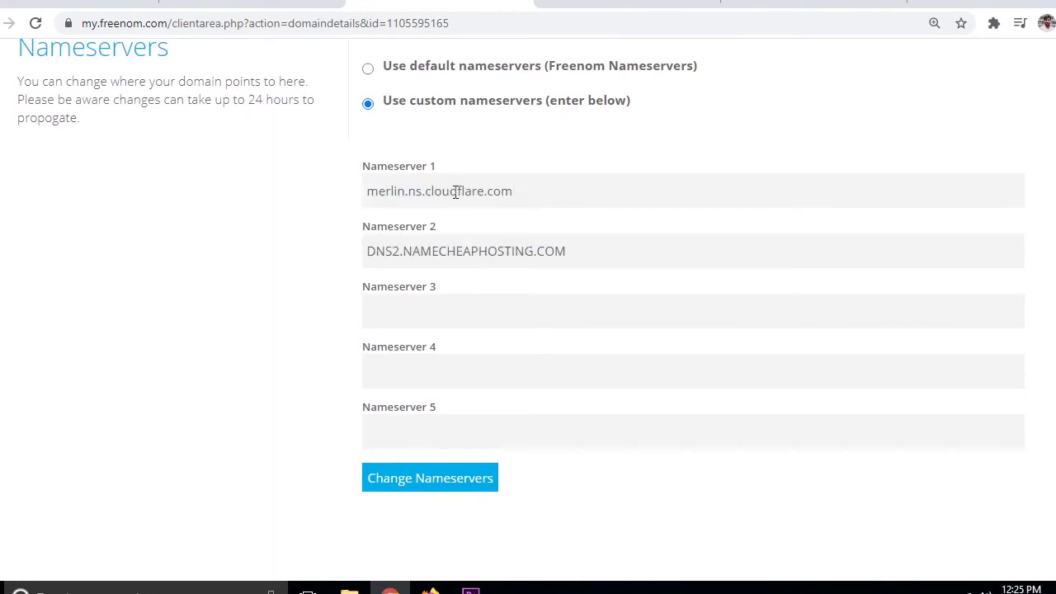
Copy Cloudflare's second nameserver, set Nameserver 2 in Freenom to virginia.ns.cloudflare.com, and save the nameserver changes
{"action": "left_click", "coordinate": [334, 4]}
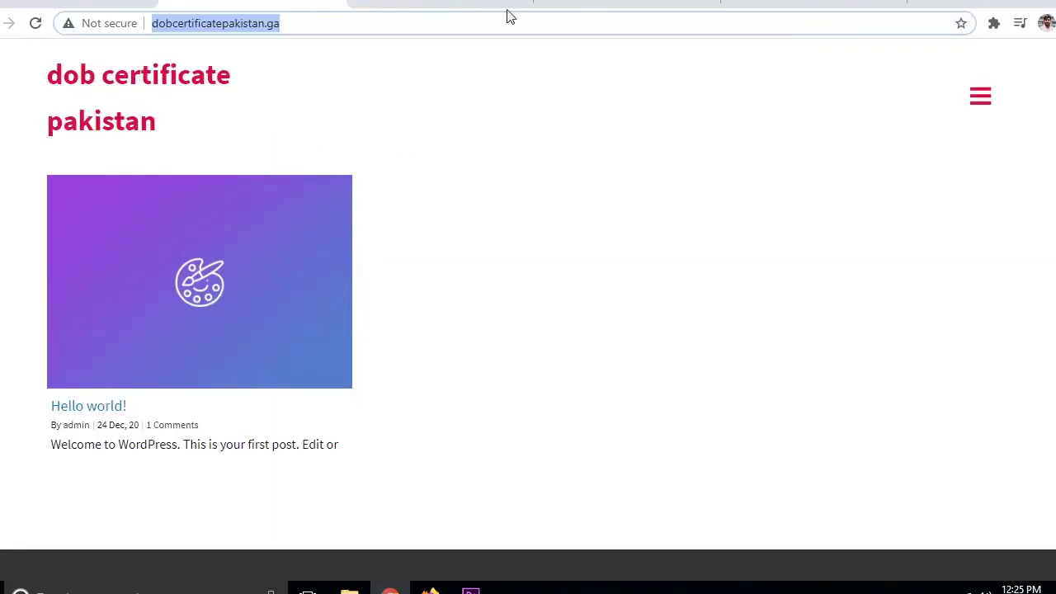
{"action": "left_click", "coordinate": [783, 2]}
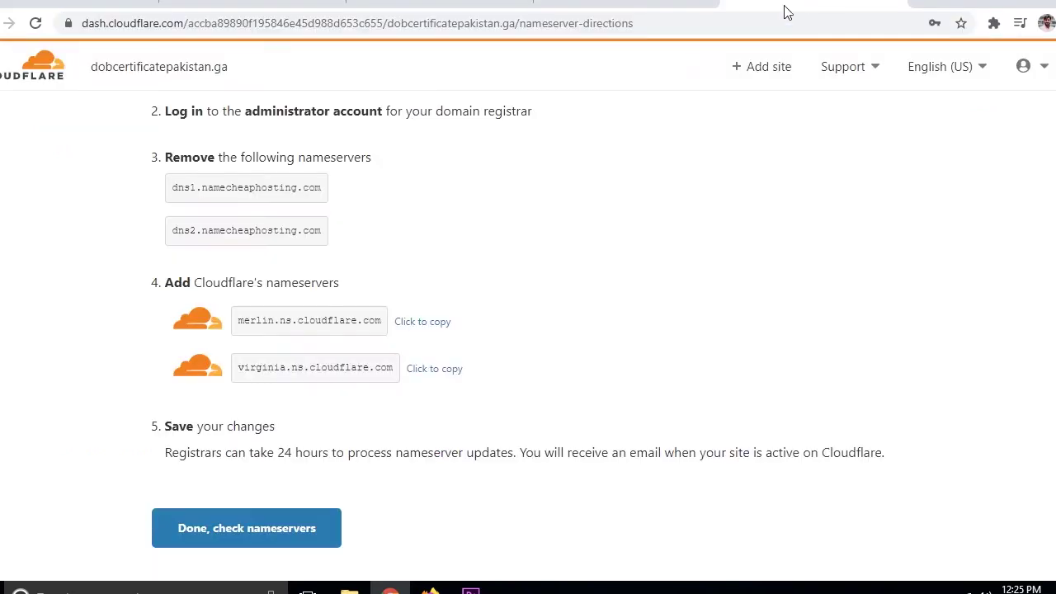
{"action": "left_click", "coordinate": [432, 369]}
{"action": "left_click", "coordinate": [421, 3]}
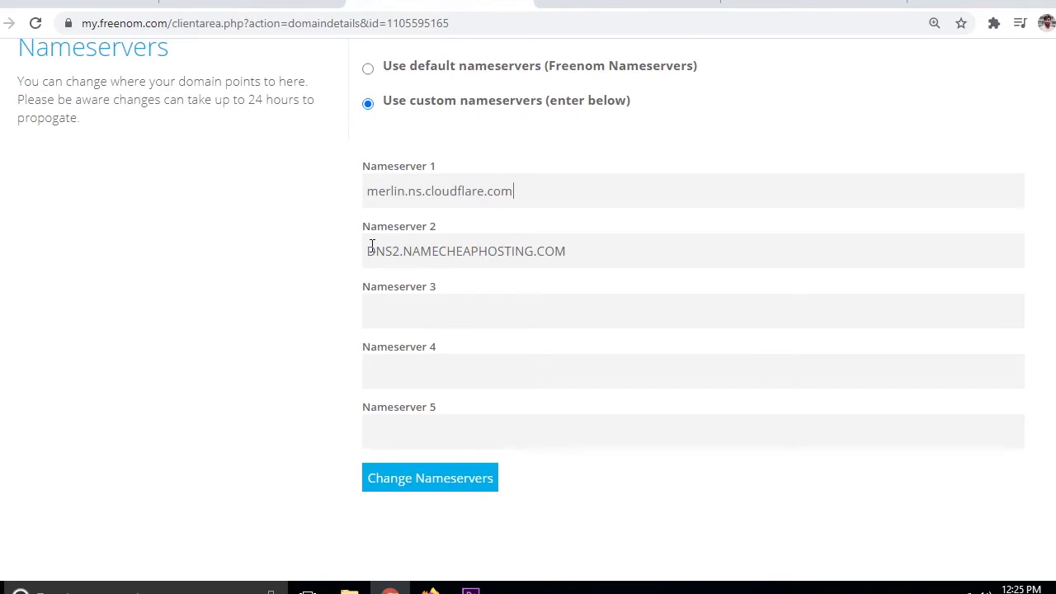
{"action": "left_click_drag", "start_coordinate": [371, 251], "coordinate": [608, 252]}
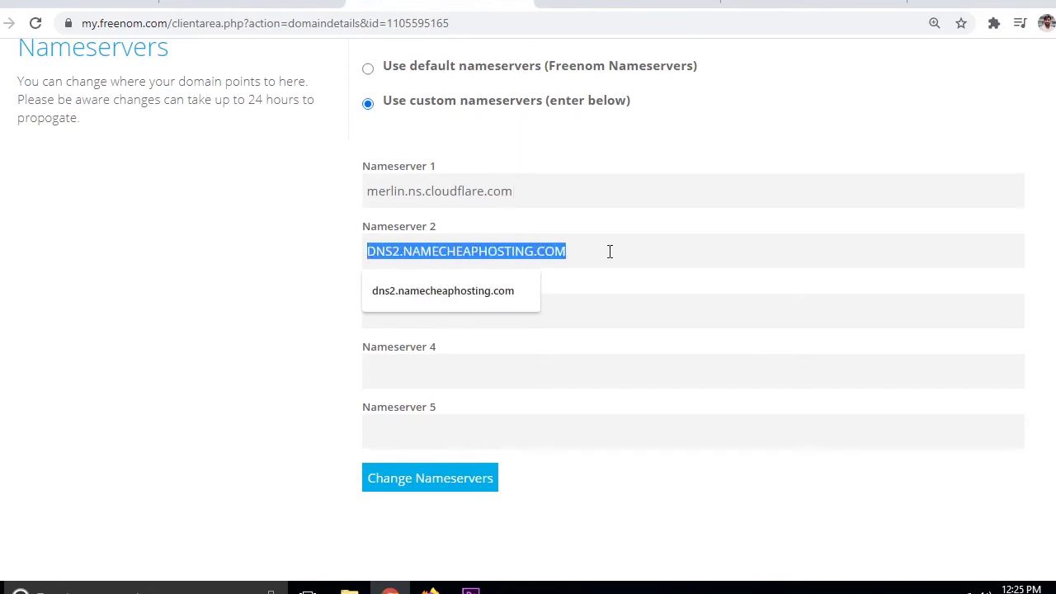
{"action": "key", "text": "ctrl+v"}
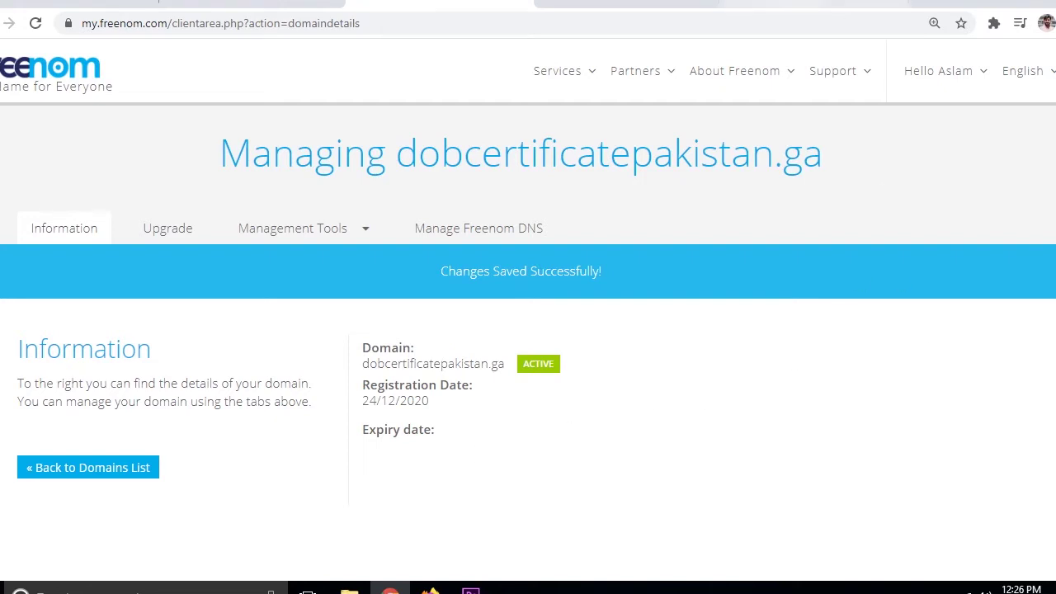
Return to Cloudflare's nameserver instructions and have it check the updated nameservers
{"action": "left_click", "coordinate": [815, 4]}
{"action": "scroll", "coordinate": [561, 334], "scroll_direction": "down", "scroll_amount": 1}
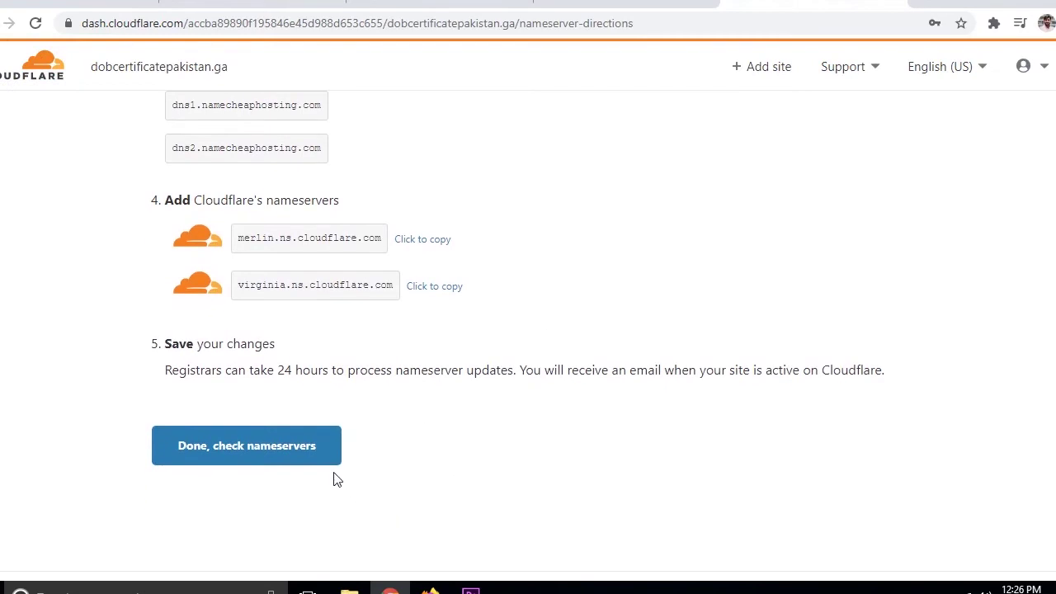
{"action": "left_click", "coordinate": [262, 448]}
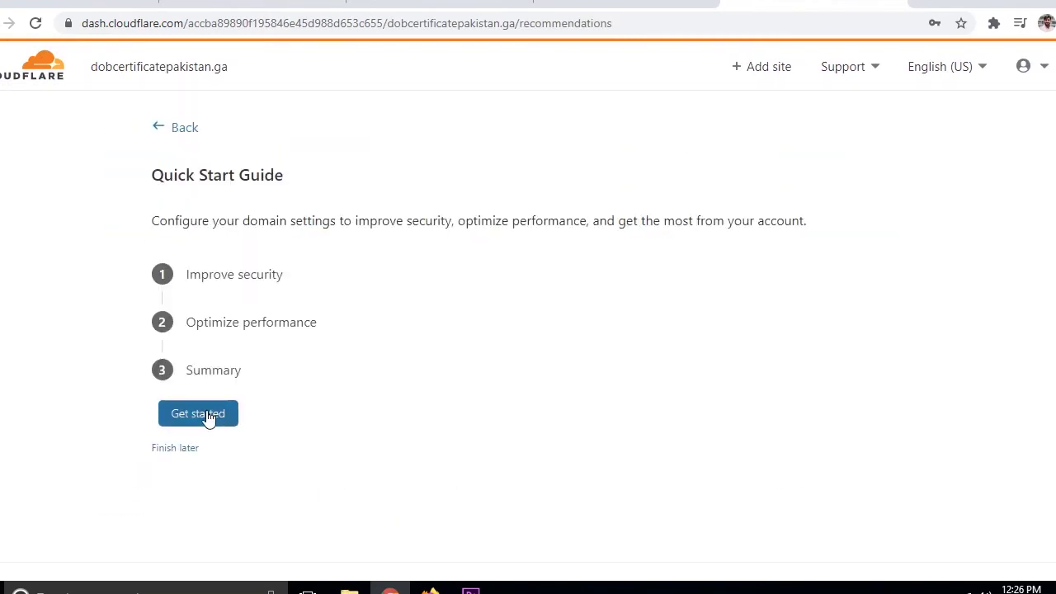
Start the Quick Start Guide, save Automatic HTTPS Rewrites as on, and turn on and save Always Use HTTPS
{"action": "left_click", "coordinate": [221, 419]}
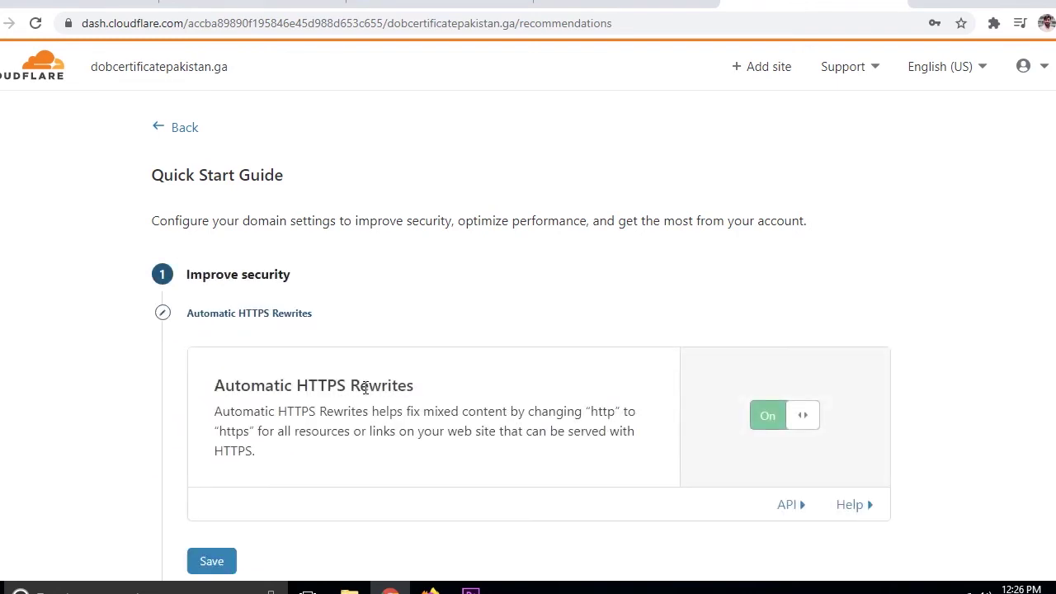
{"action": "scroll", "coordinate": [698, 384], "scroll_direction": "down", "scroll_amount": 2}
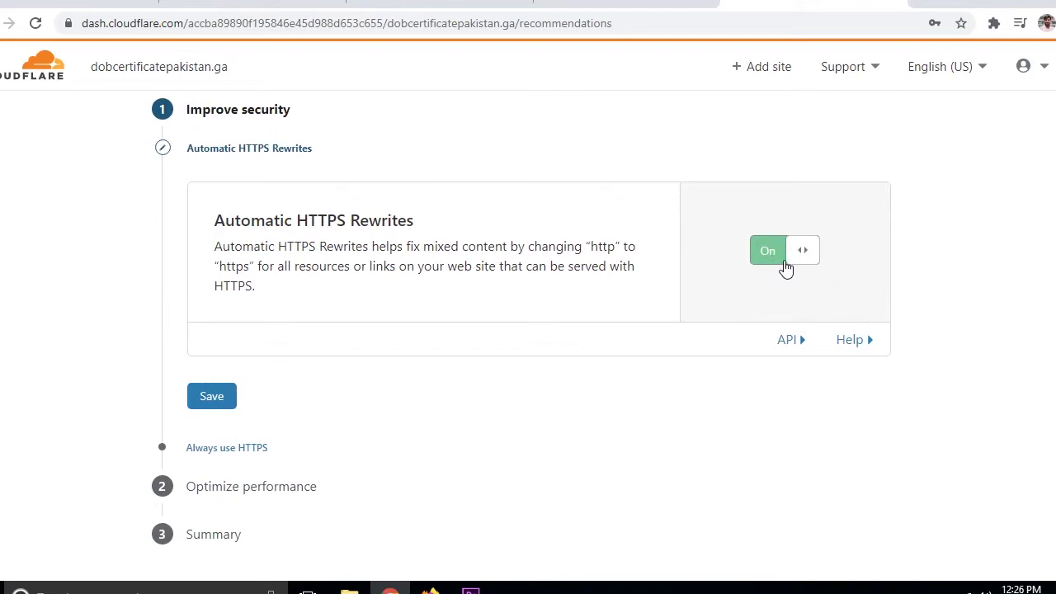
{"action": "scroll", "coordinate": [717, 319], "scroll_direction": "down", "scroll_amount": 1}
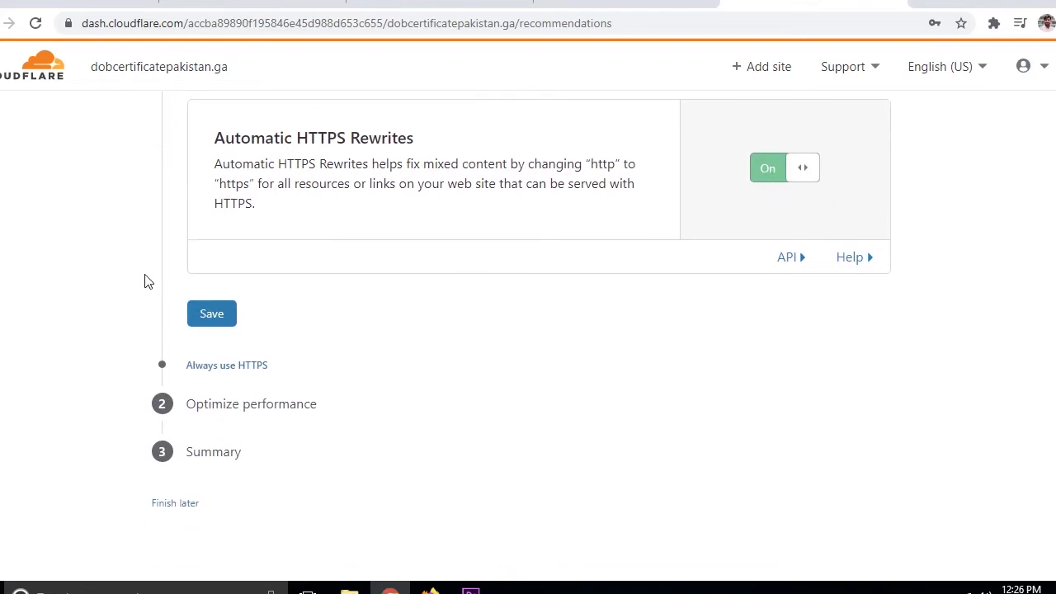
{"action": "left_click", "coordinate": [223, 317]}
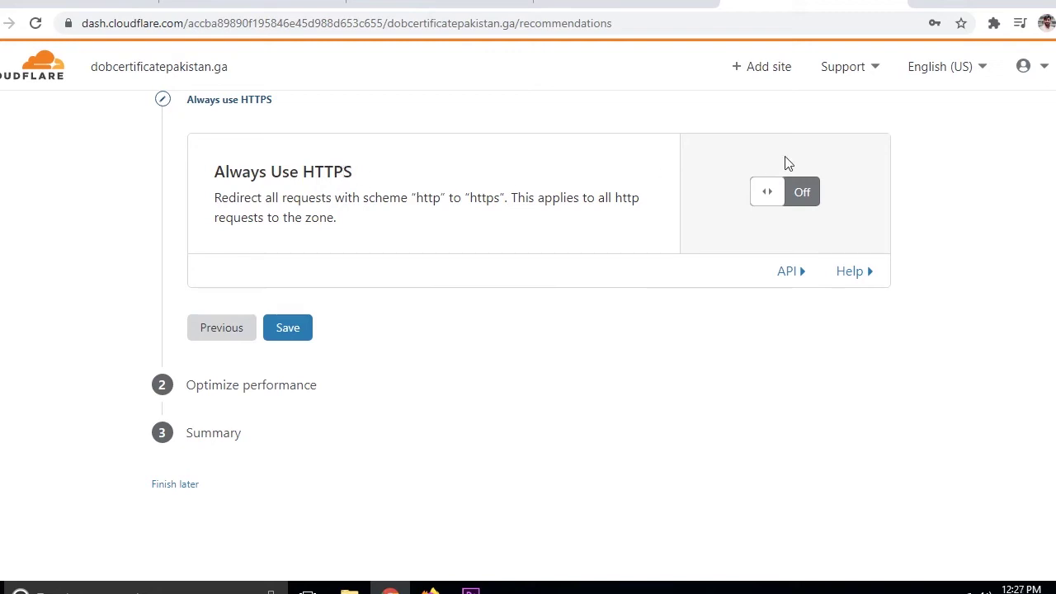
{"action": "left_click", "coordinate": [796, 202]}
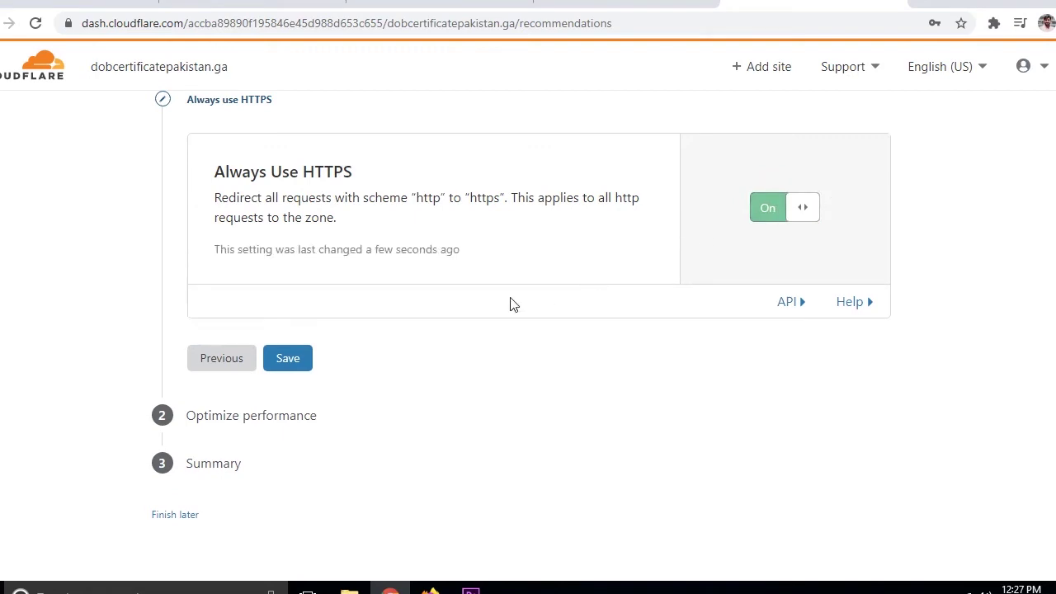
{"action": "left_click", "coordinate": [304, 361]}
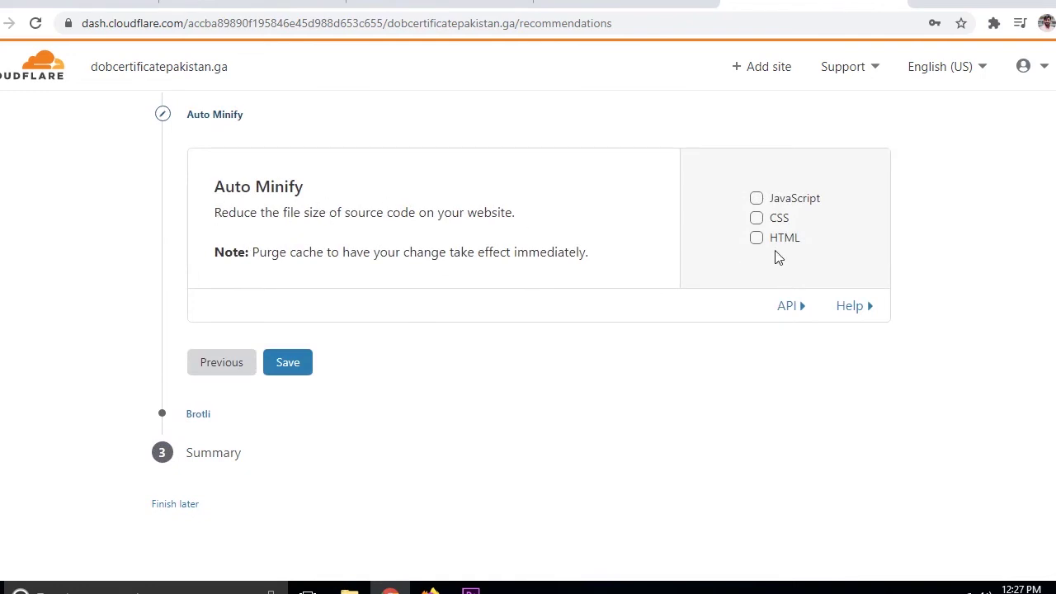
Enable Auto Minify for JavaScript, CSS and HTML, save Brotli as on, and finish the Quick Start Guide
{"action": "left_click", "coordinate": [758, 202]}
{"action": "left_click", "coordinate": [756, 238]}
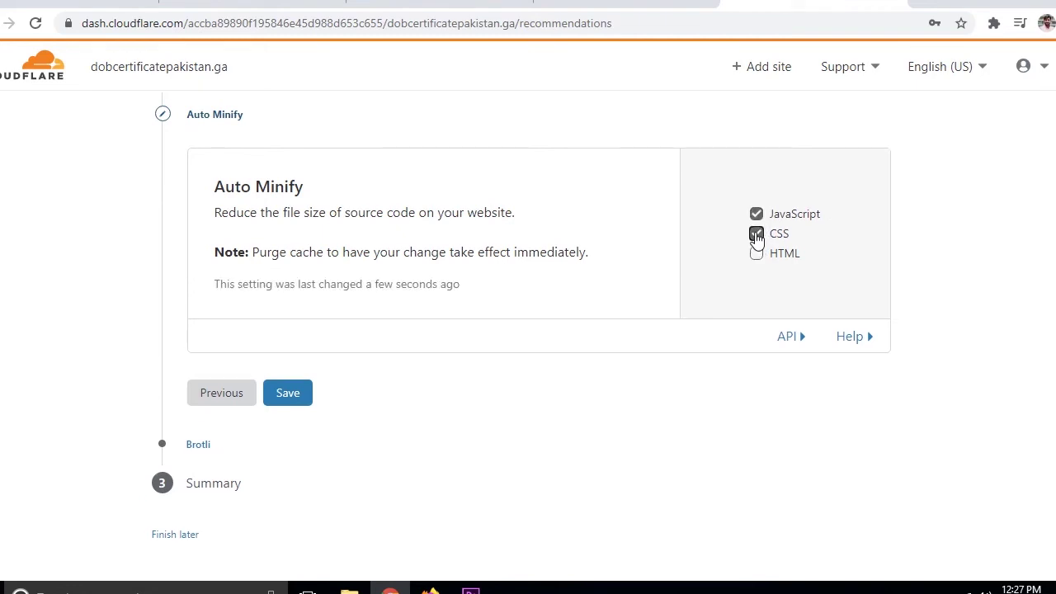
{"action": "left_click", "coordinate": [756, 255]}
{"action": "left_click", "coordinate": [291, 394]}
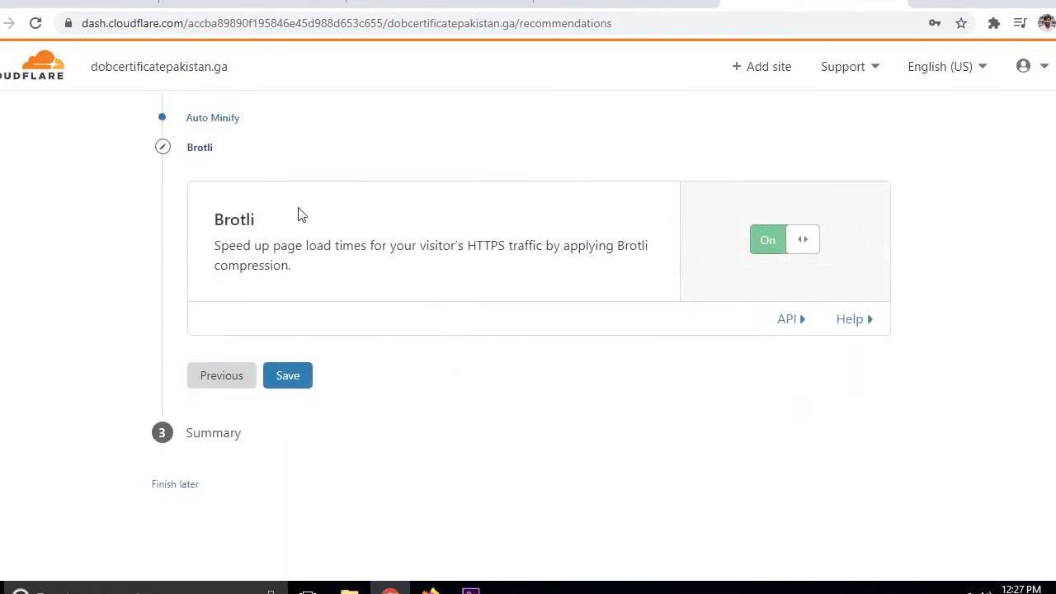
{"action": "left_click", "coordinate": [294, 382]}
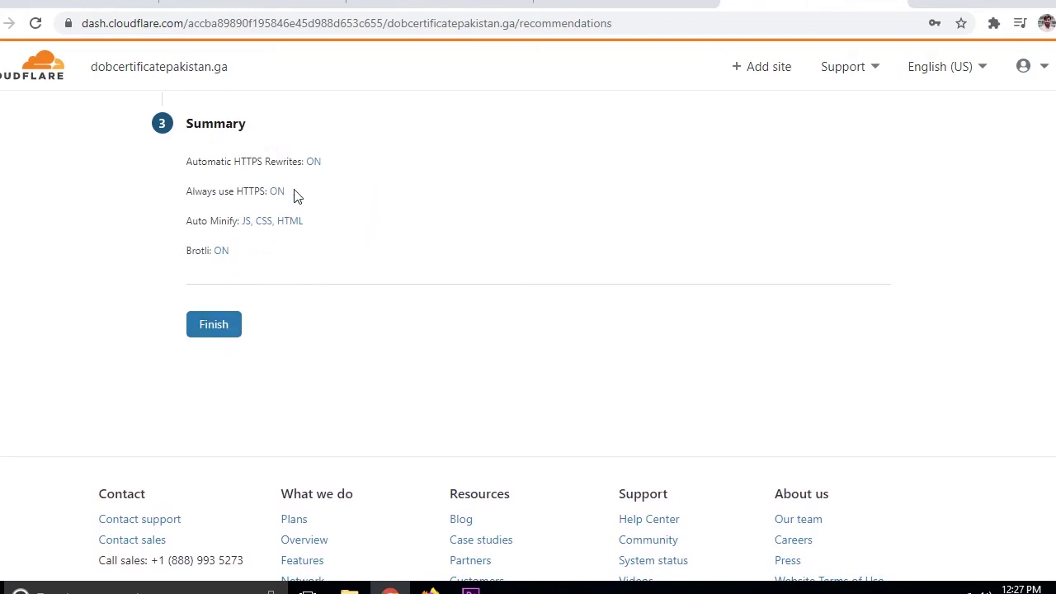
{"action": "left_click", "coordinate": [228, 326]}
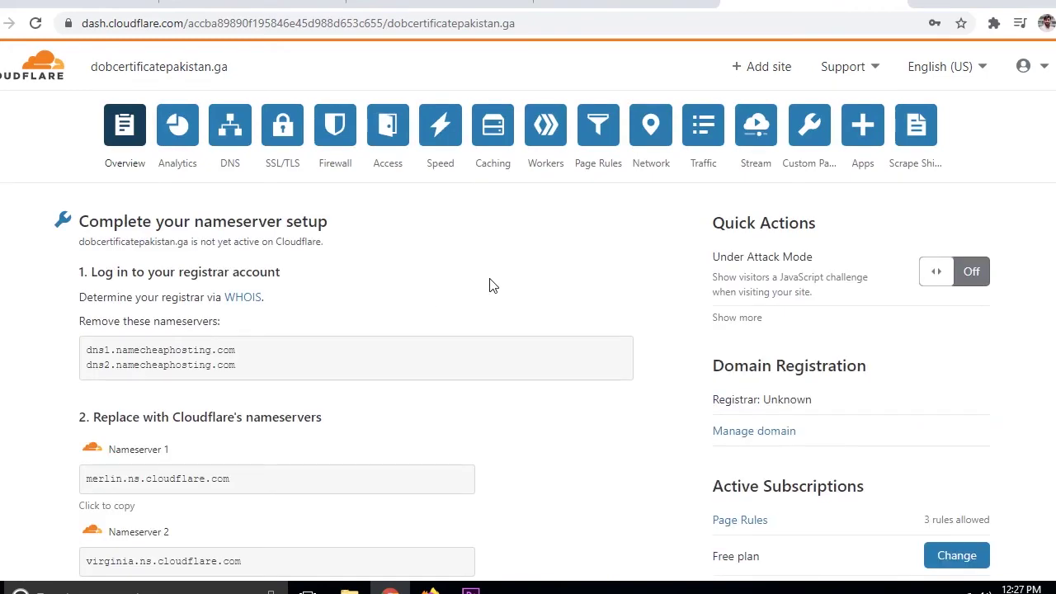
Turn on the SSL/TLS Recommender in the SSL/TLS settings of dobcertificatepakistan.ga and review the page
{"action": "scroll", "coordinate": [487, 306], "scroll_direction": "down", "scroll_amount": 3}
{"action": "scroll", "coordinate": [484, 307], "scroll_direction": "up", "scroll_amount": 3}
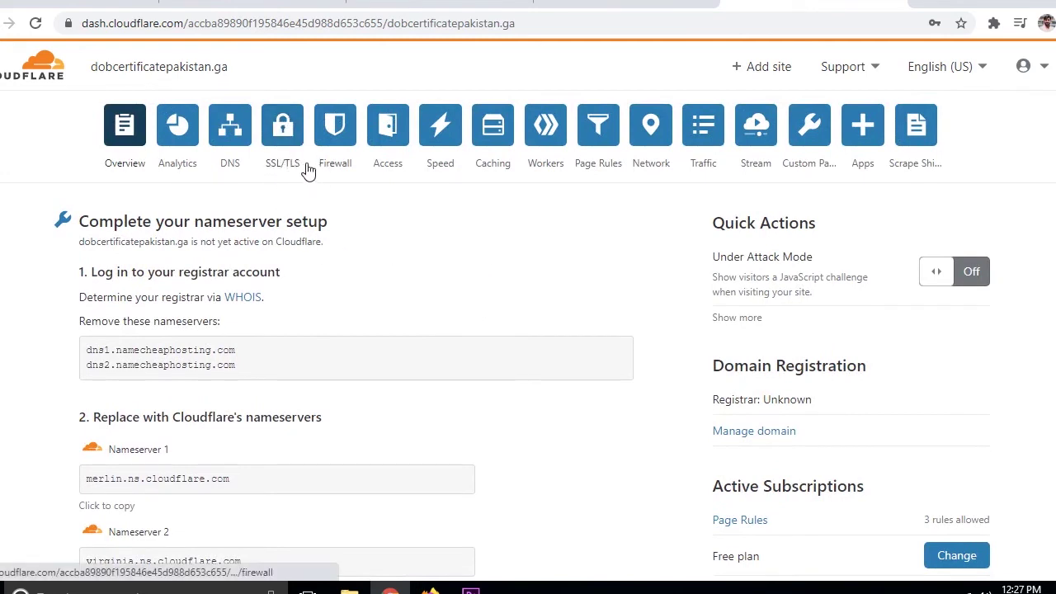
{"action": "left_click", "coordinate": [292, 139]}
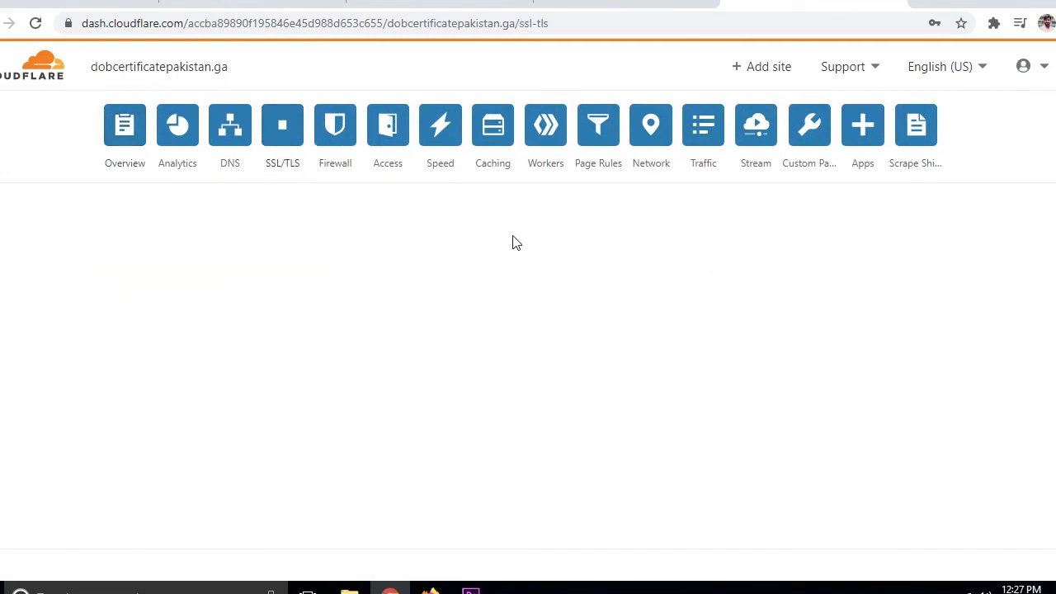
{"action": "scroll", "coordinate": [532, 263], "scroll_direction": "down", "scroll_amount": 3}
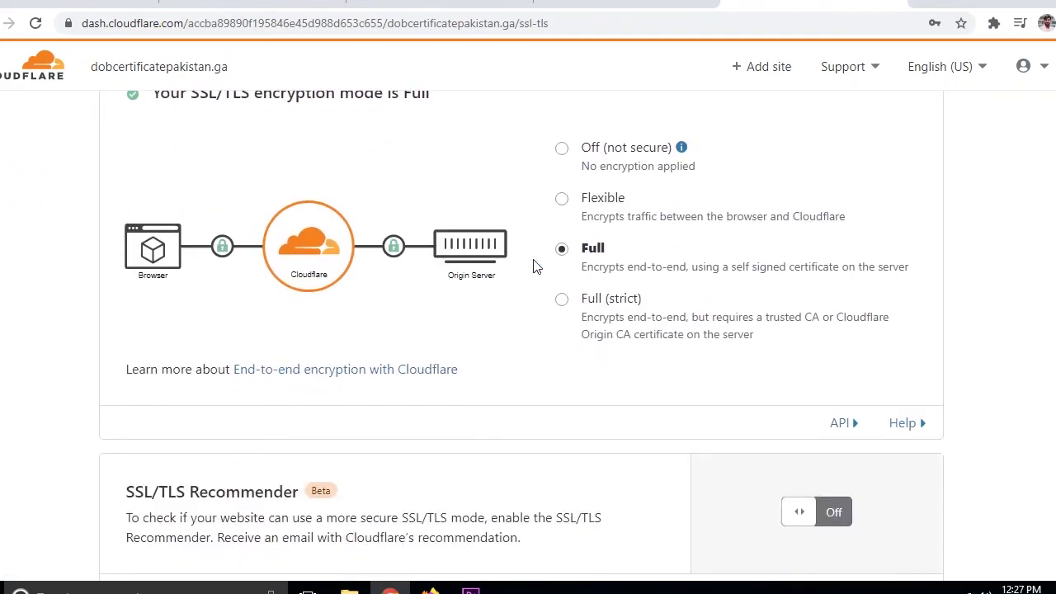
{"action": "scroll", "coordinate": [534, 265], "scroll_direction": "down", "scroll_amount": 3}
{"action": "left_click", "coordinate": [829, 347]}
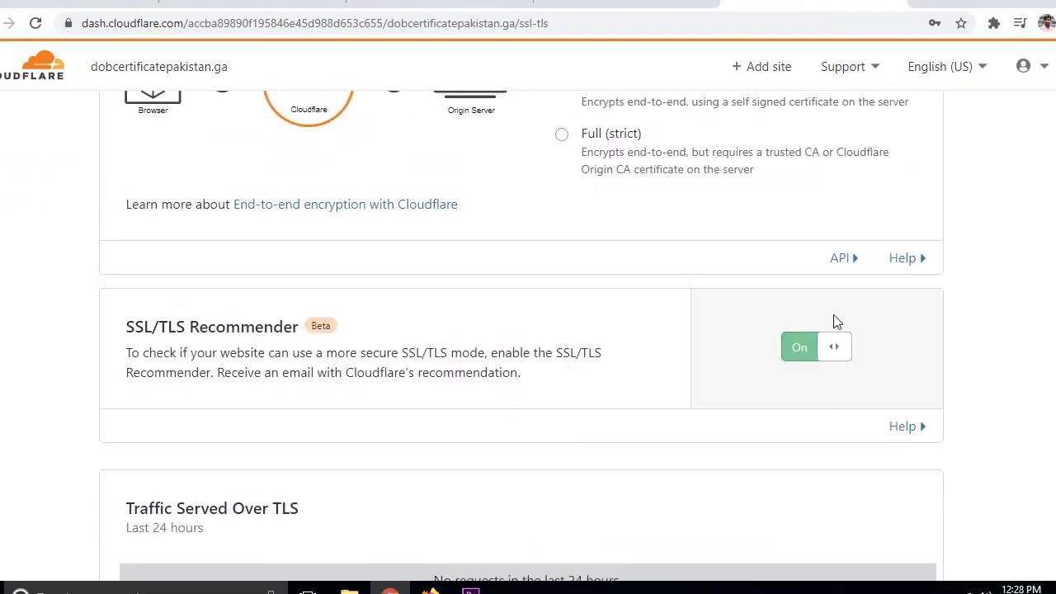
{"action": "scroll", "coordinate": [808, 351], "scroll_direction": "down", "scroll_amount": 4}
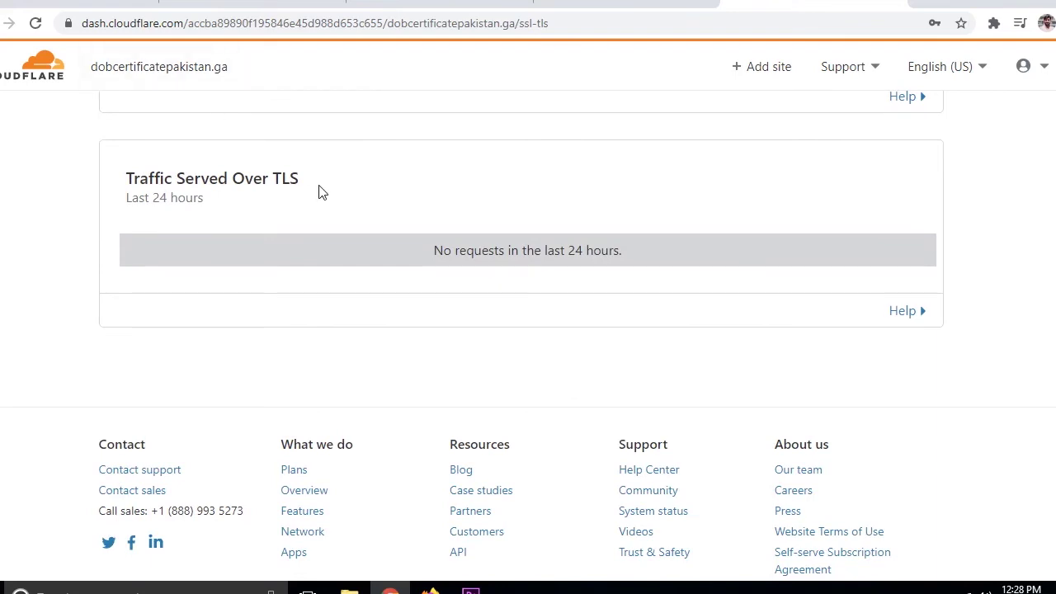
{"action": "scroll", "coordinate": [320, 192], "scroll_direction": "up", "scroll_amount": 1}
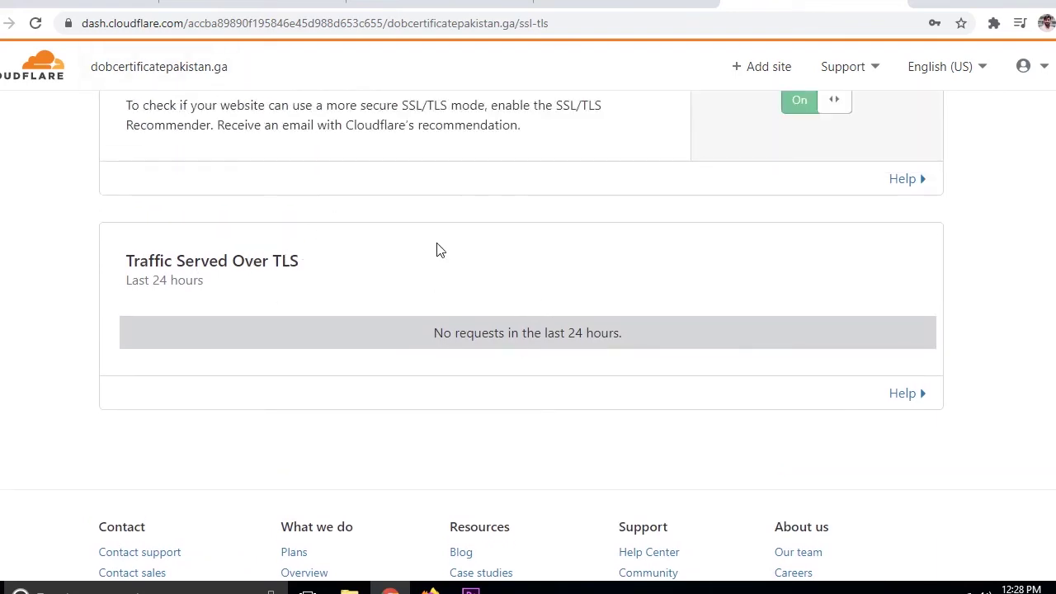
{"action": "scroll", "coordinate": [438, 249], "scroll_direction": "up", "scroll_amount": 2}
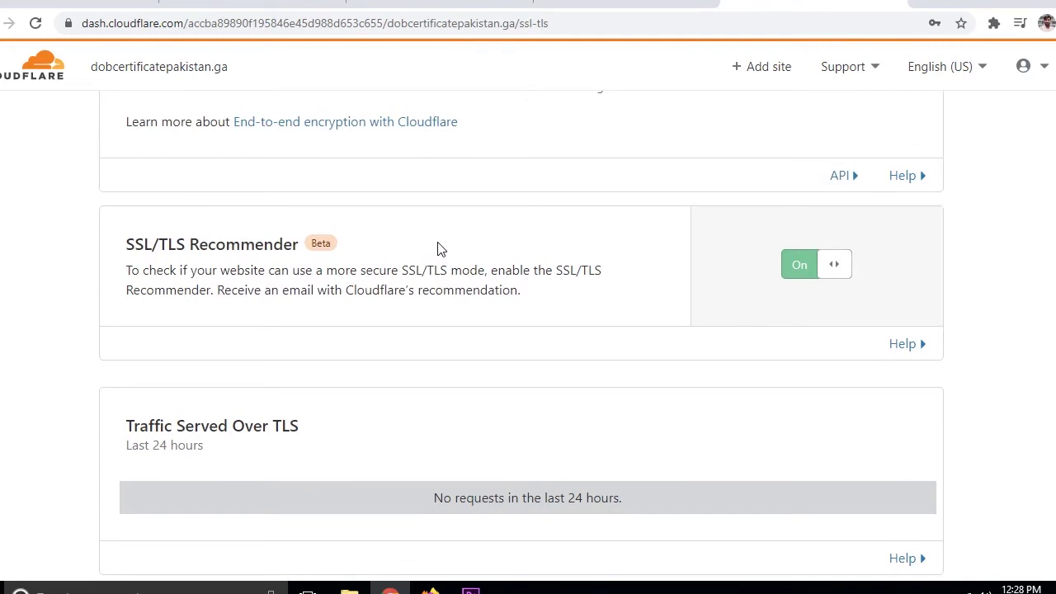
{"action": "scroll", "coordinate": [437, 249], "scroll_direction": "up", "scroll_amount": 2}
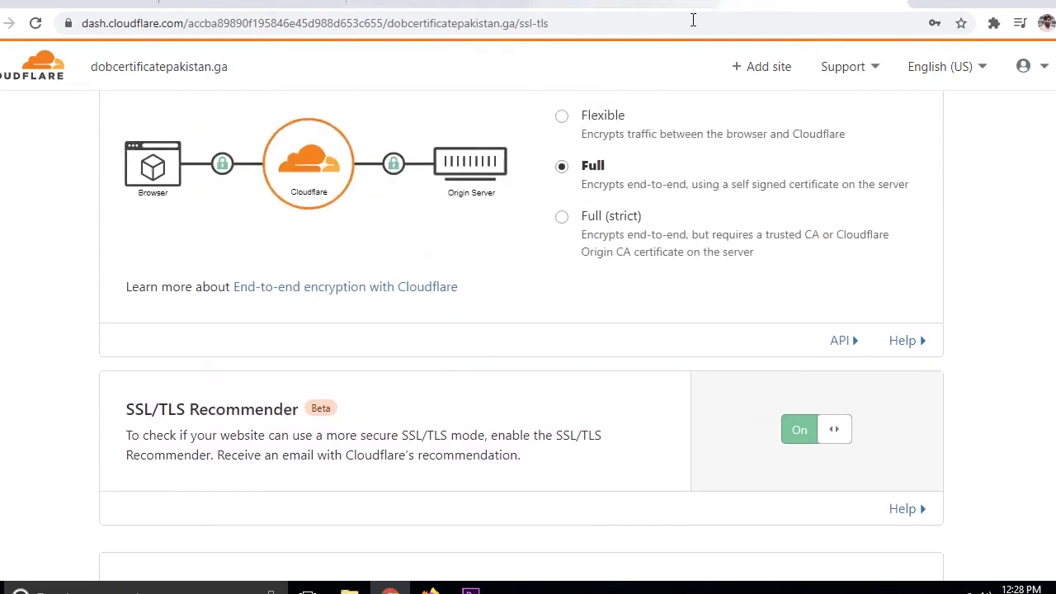
Load dobcertificatepakistan.ga in a new browser tab and refresh it to check whether the connection is secure
{"action": "left_click", "coordinate": [416, 12]}
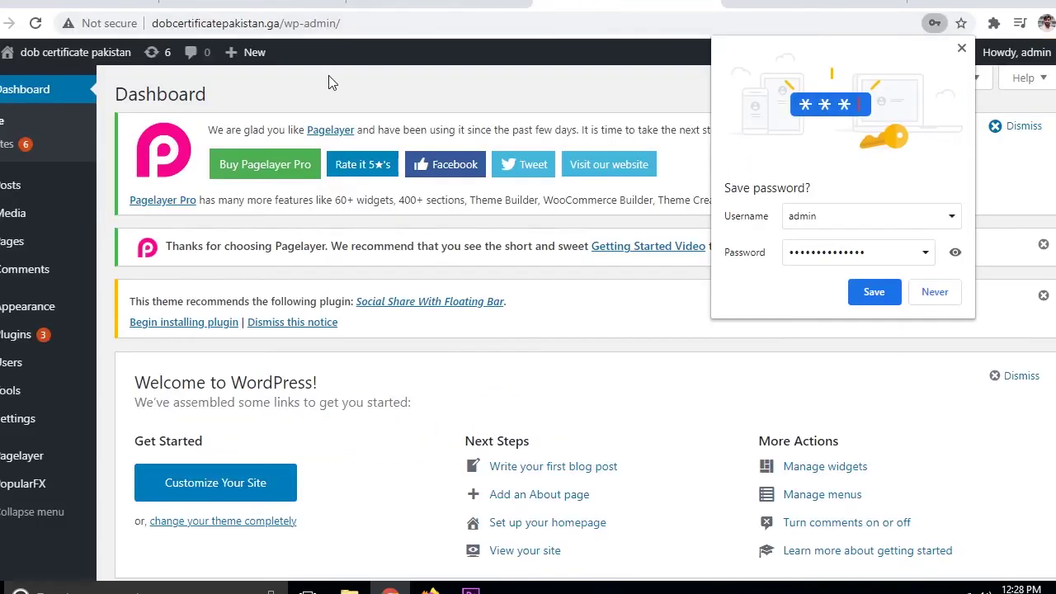
{"action": "left_click", "coordinate": [926, 2]}
{"action": "left_click", "coordinate": [926, 2]}
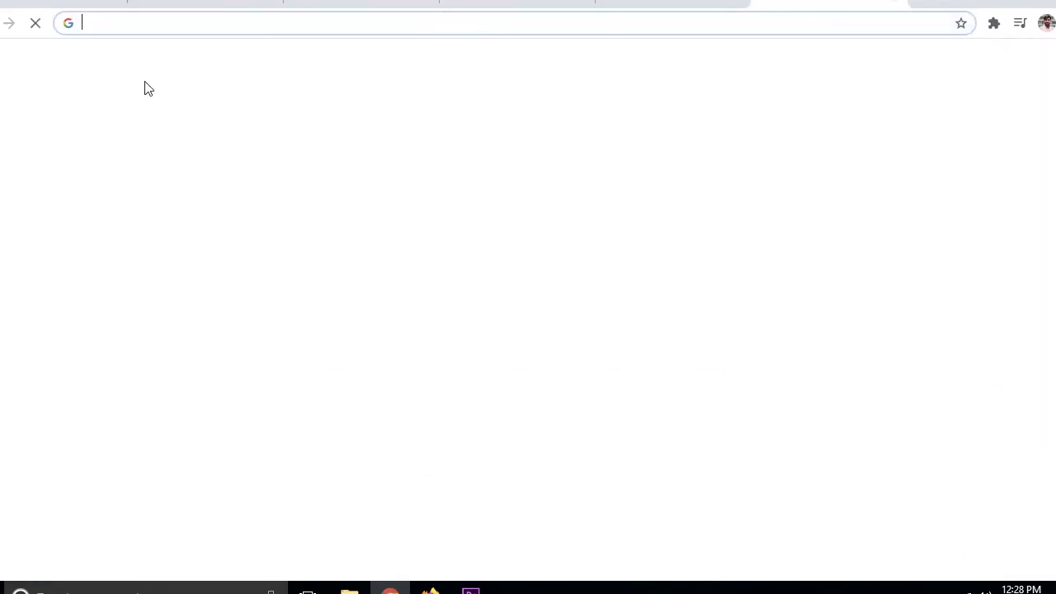
{"action": "type", "text": "dob"}
{"action": "key", "text": "Return"}
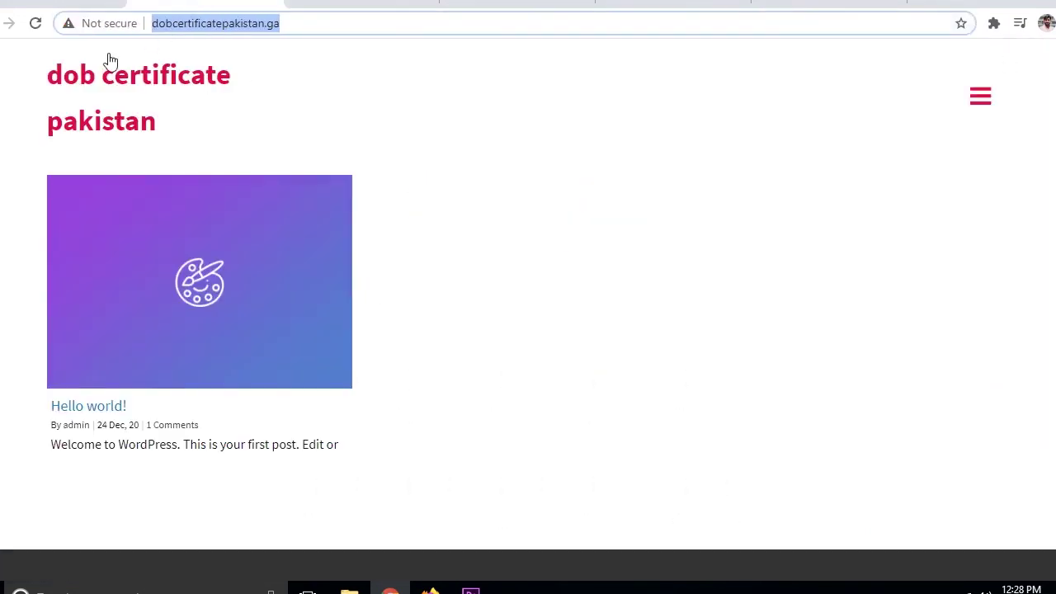
{"action": "left_click", "coordinate": [35, 25]}
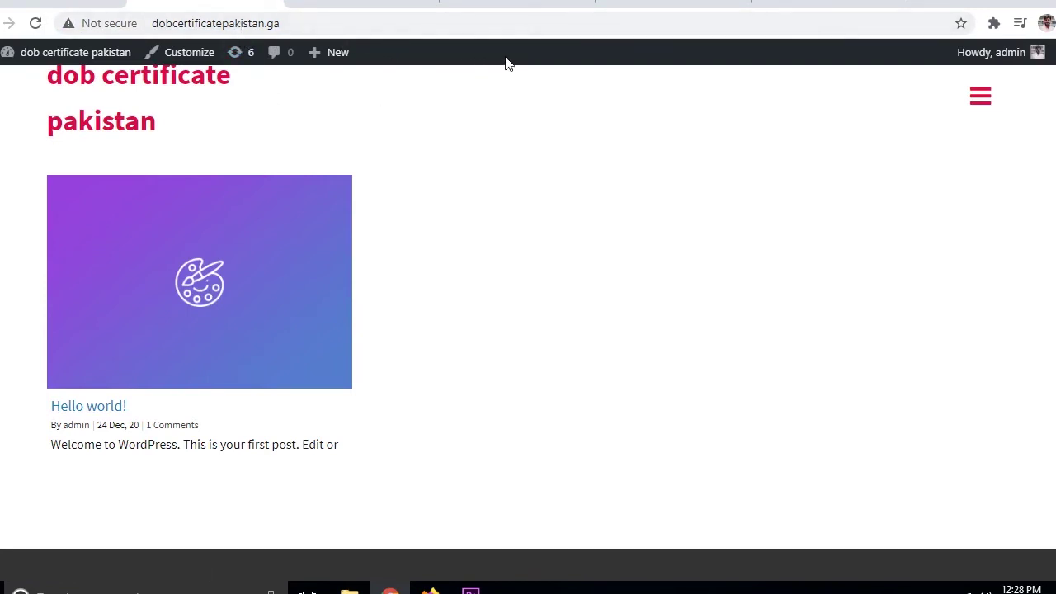
{"action": "left_click", "coordinate": [522, 4]}
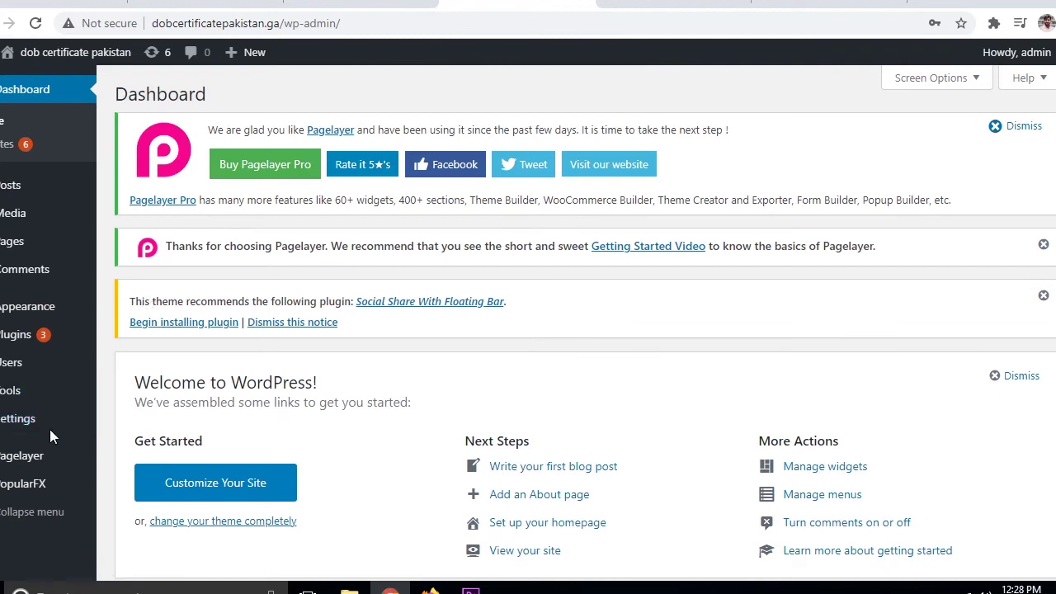
{"action": "mouse_move", "coordinate": [33, 421]}
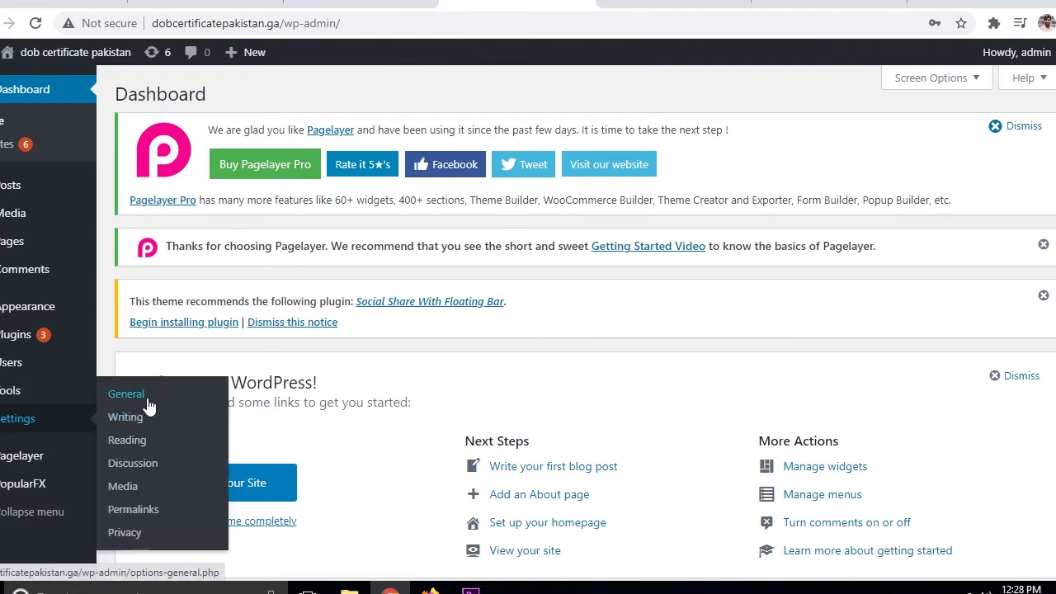
{"action": "left_click", "coordinate": [144, 400]}
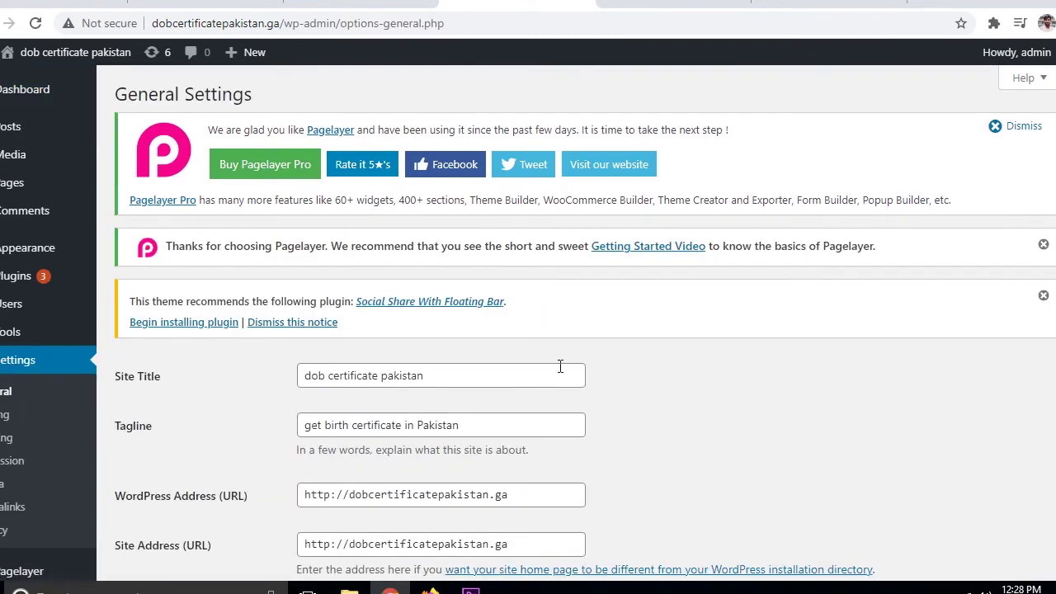
{"action": "scroll", "coordinate": [698, 419], "scroll_direction": "down", "scroll_amount": 3}
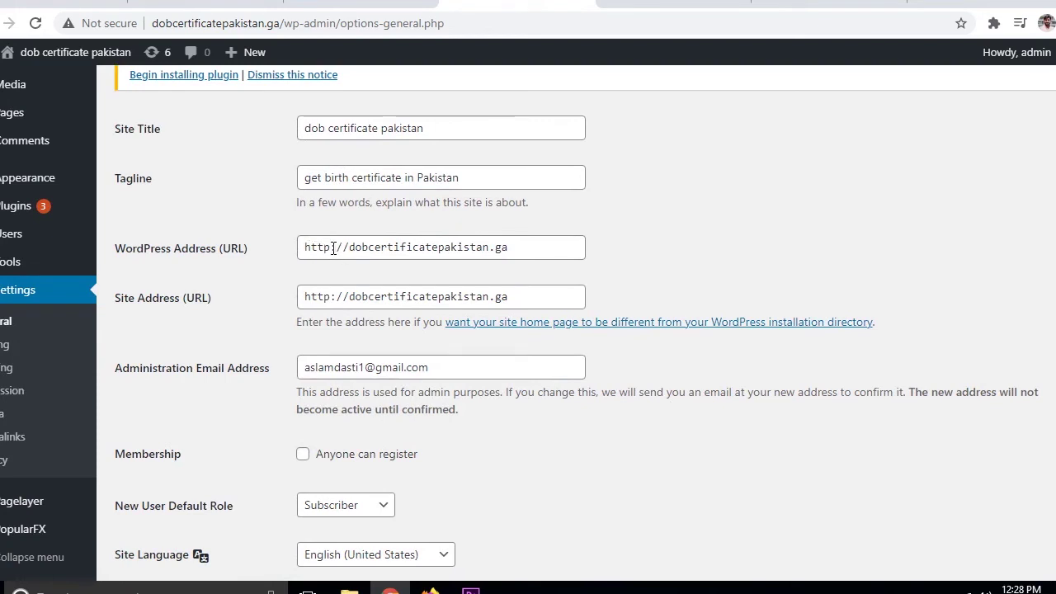
{"action": "left_click", "coordinate": [330, 248]}
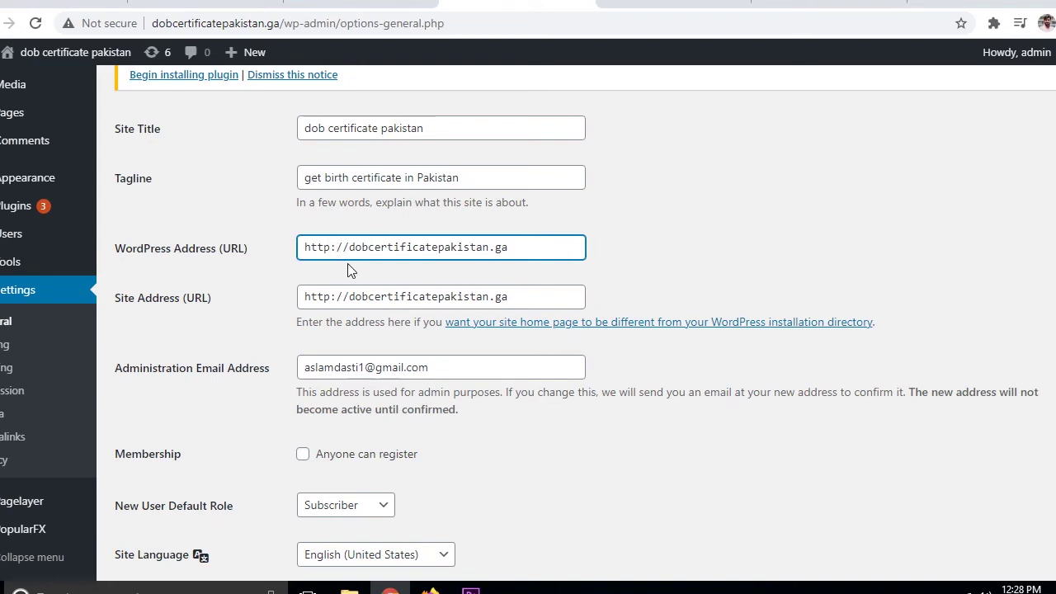
{"action": "type", "text": "s"}
{"action": "left_click", "coordinate": [333, 298]}
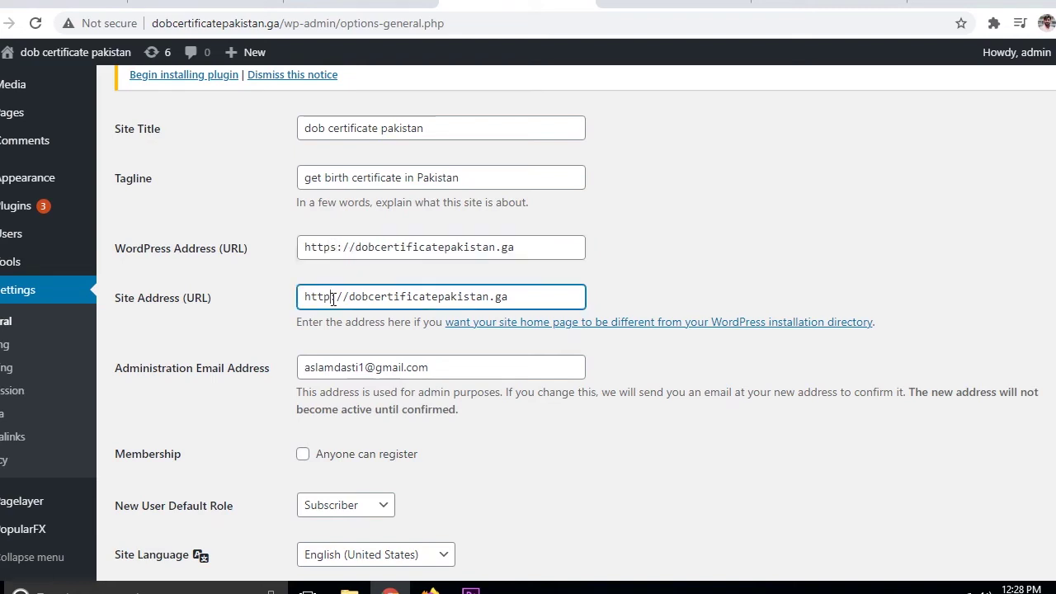
{"action": "type", "text": "s"}
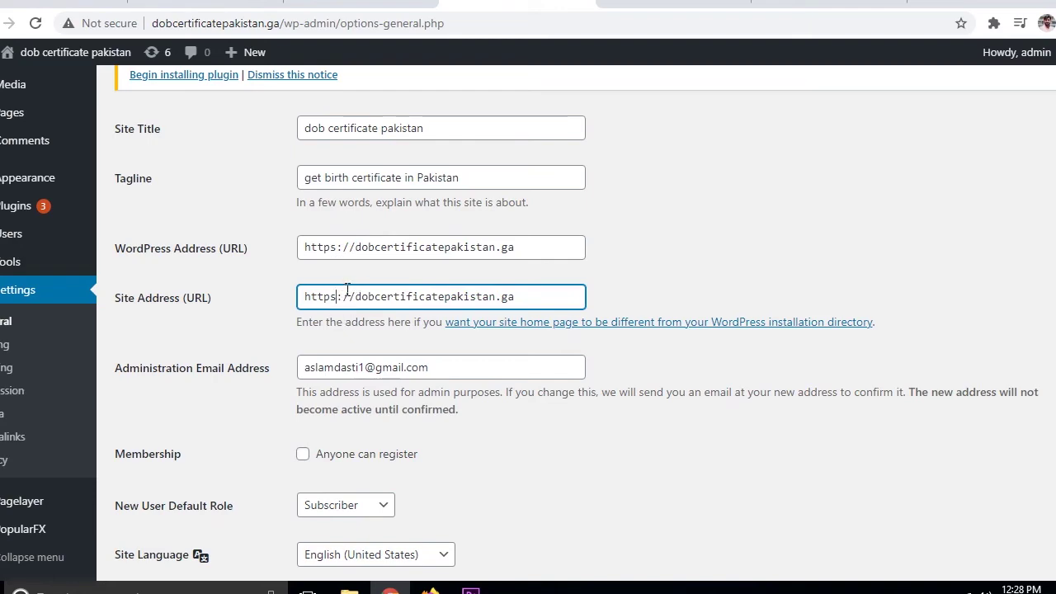
{"action": "scroll", "coordinate": [348, 290], "scroll_direction": "down", "scroll_amount": 3}
{"action": "scroll", "coordinate": [348, 290], "scroll_direction": "down", "scroll_amount": 5}
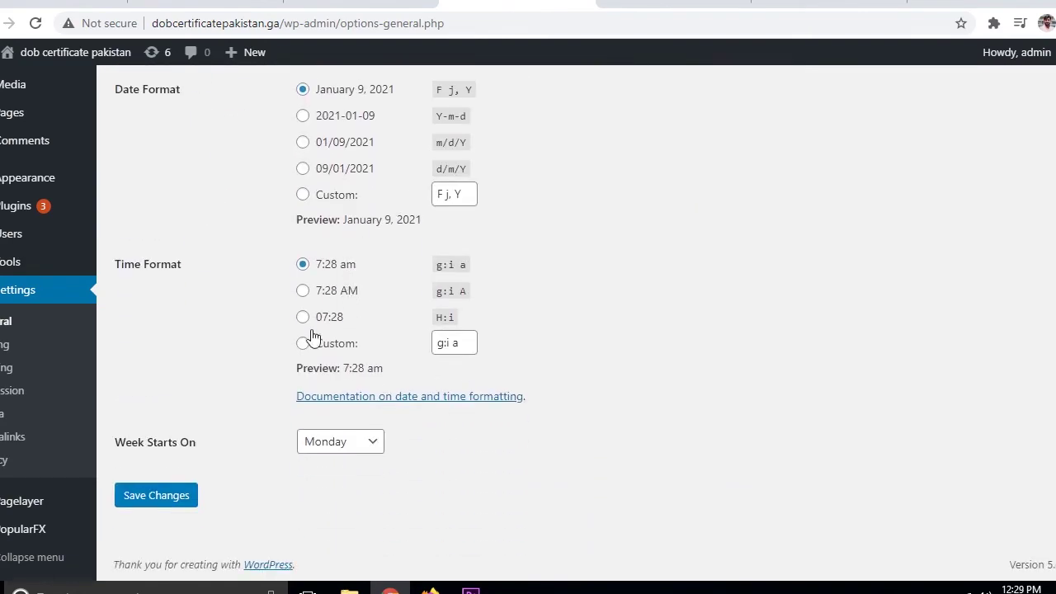
{"action": "left_click", "coordinate": [165, 495]}
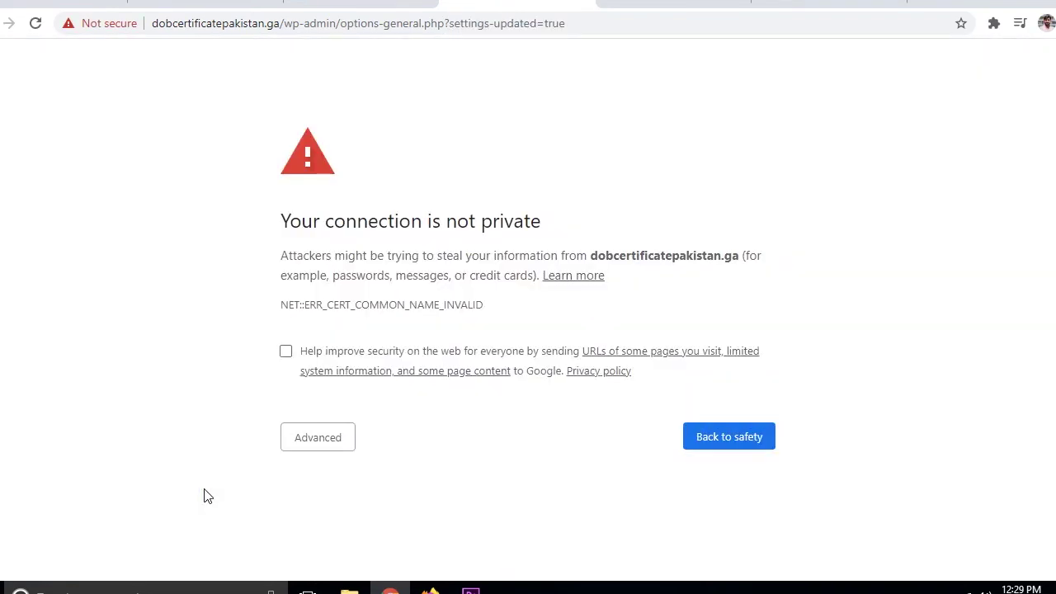
Proceed past the browser's privacy warning and log back in to WordPress with the admin username and account password
{"action": "left_click", "coordinate": [318, 445]}
{"action": "scroll", "coordinate": [439, 516], "scroll_direction": "down", "scroll_amount": 1}
{"action": "left_click", "coordinate": [437, 528]}
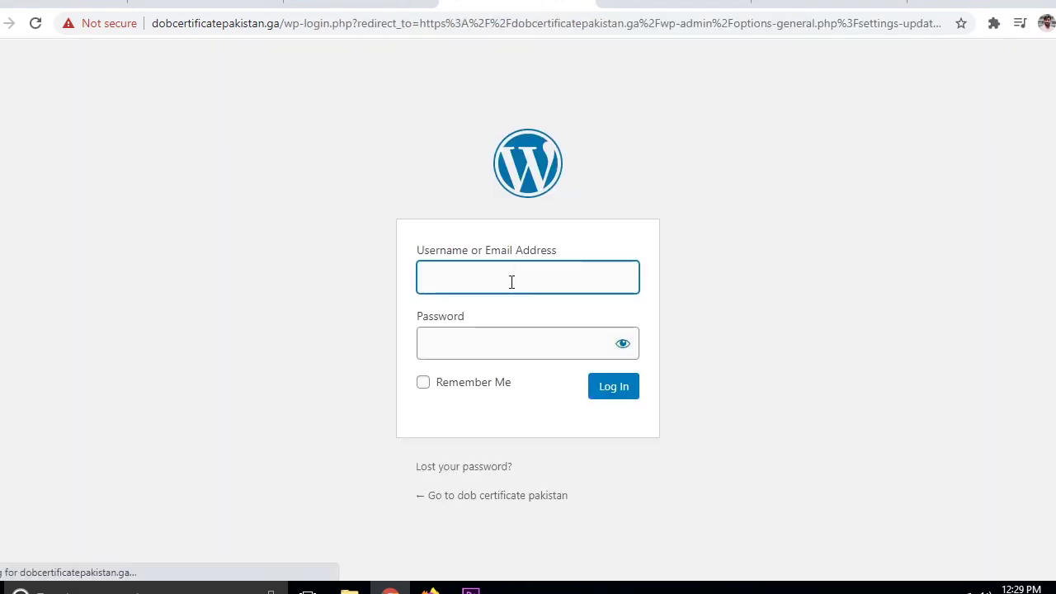
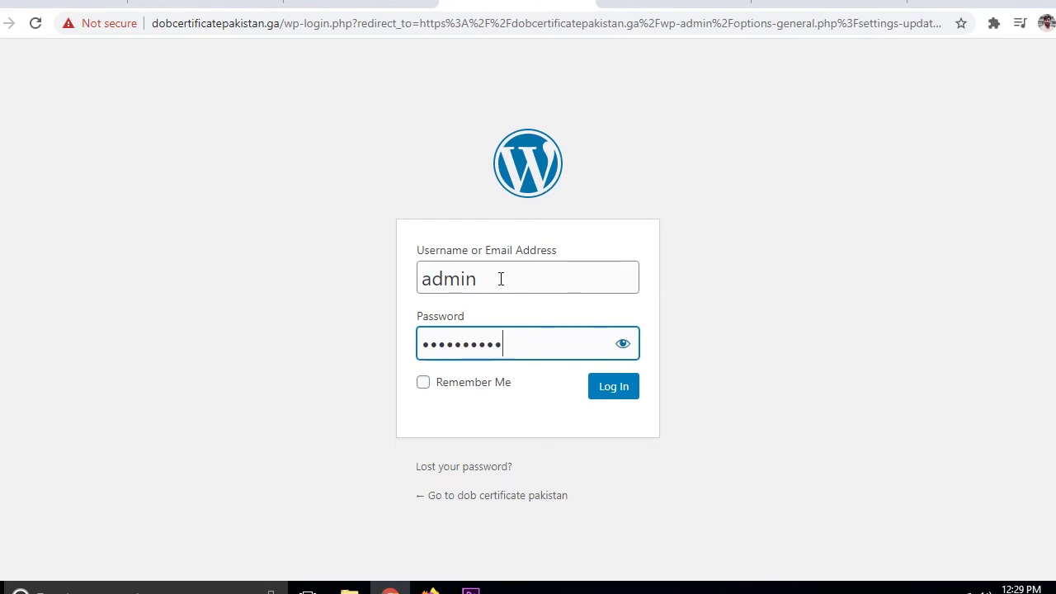
{"action": "key", "text": "Return"}
{"action": "scroll", "coordinate": [334, 384], "scroll_direction": "down", "scroll_amount": 1}
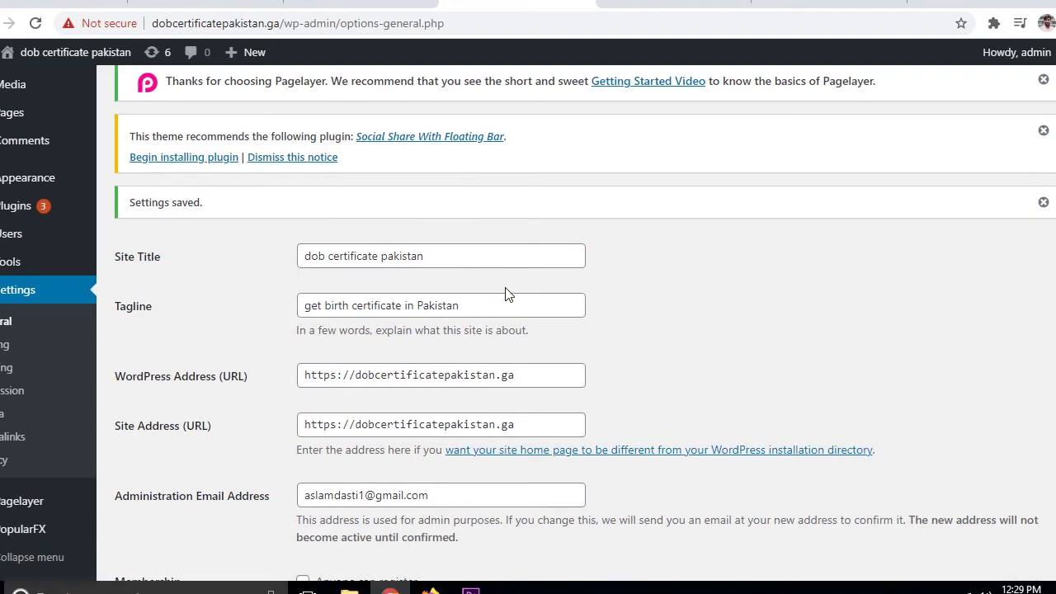
Clear only the cached images and files from the browser's browsing data, with the time range at All time
{"action": "key", "text": "ctrl+h"}
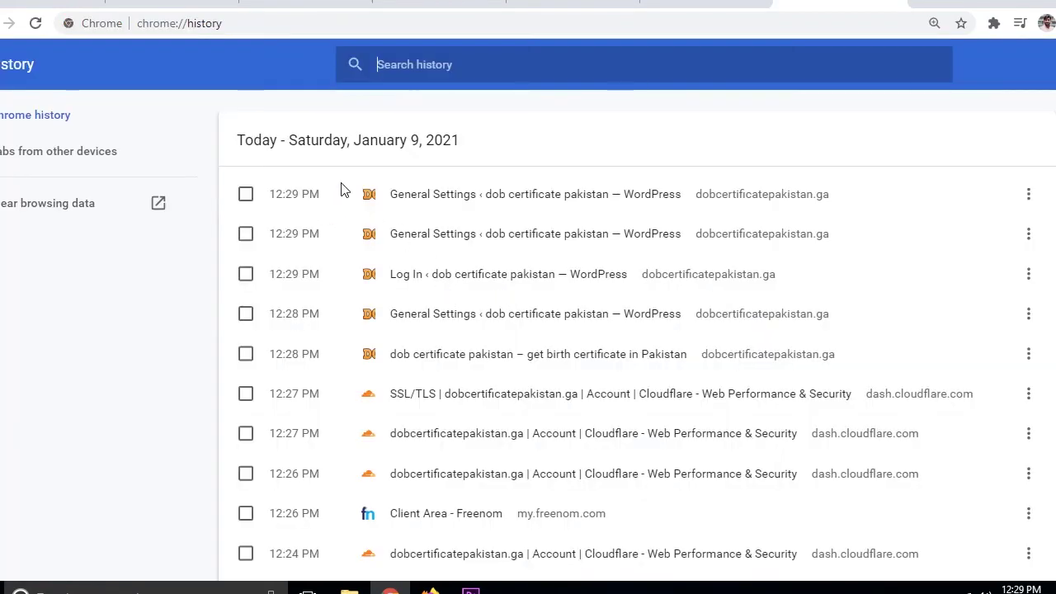
{"action": "left_click", "coordinate": [70, 202]}
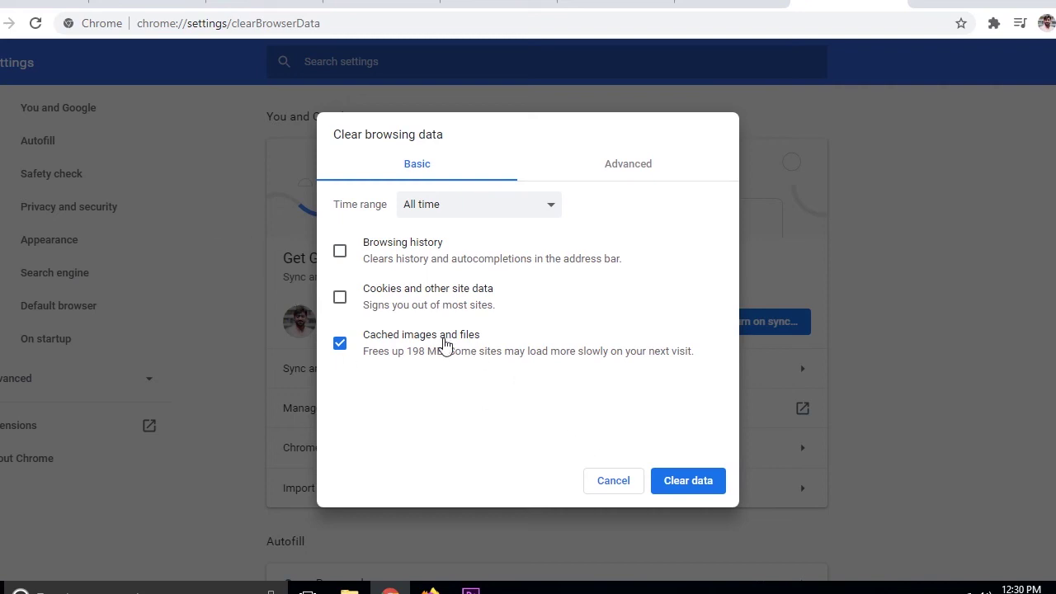
{"action": "left_click", "coordinate": [689, 490]}
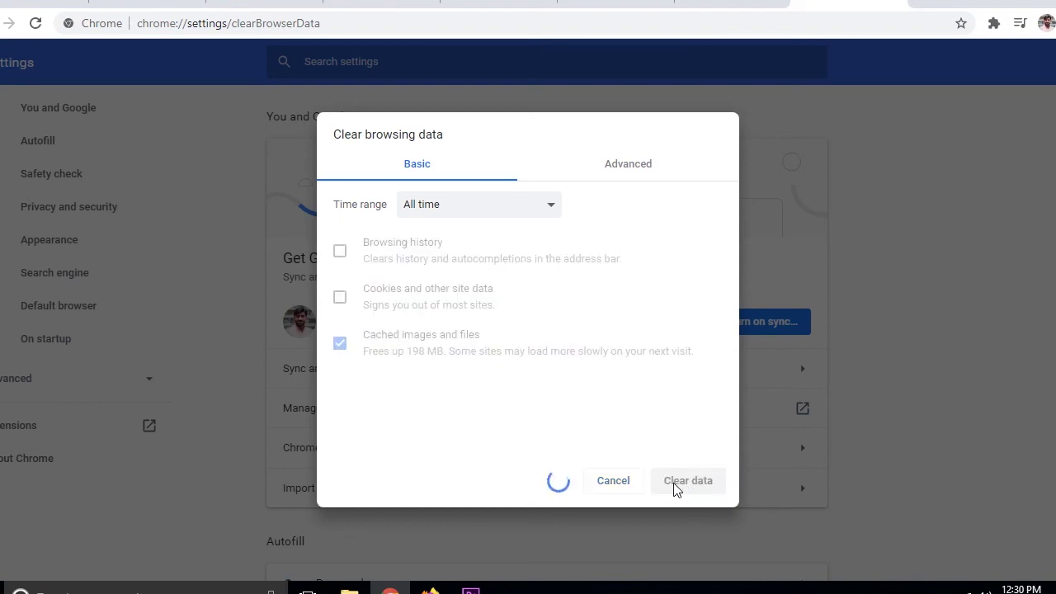
{"action": "scroll", "coordinate": [512, 217], "scroll_direction": "up", "scroll_amount": 4}
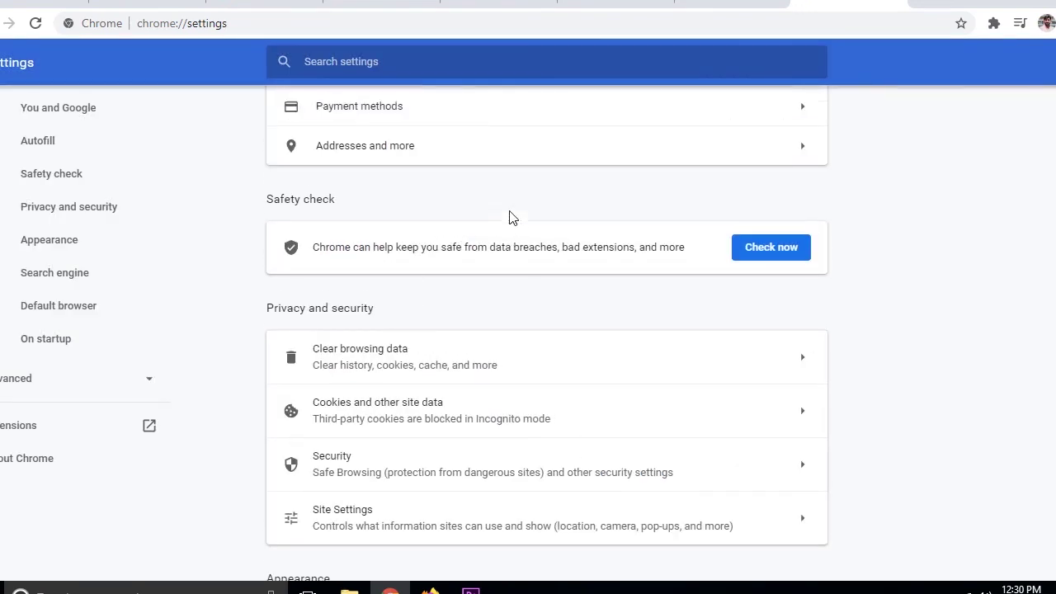
{"action": "scroll", "coordinate": [512, 217], "scroll_direction": "up", "scroll_amount": 3}
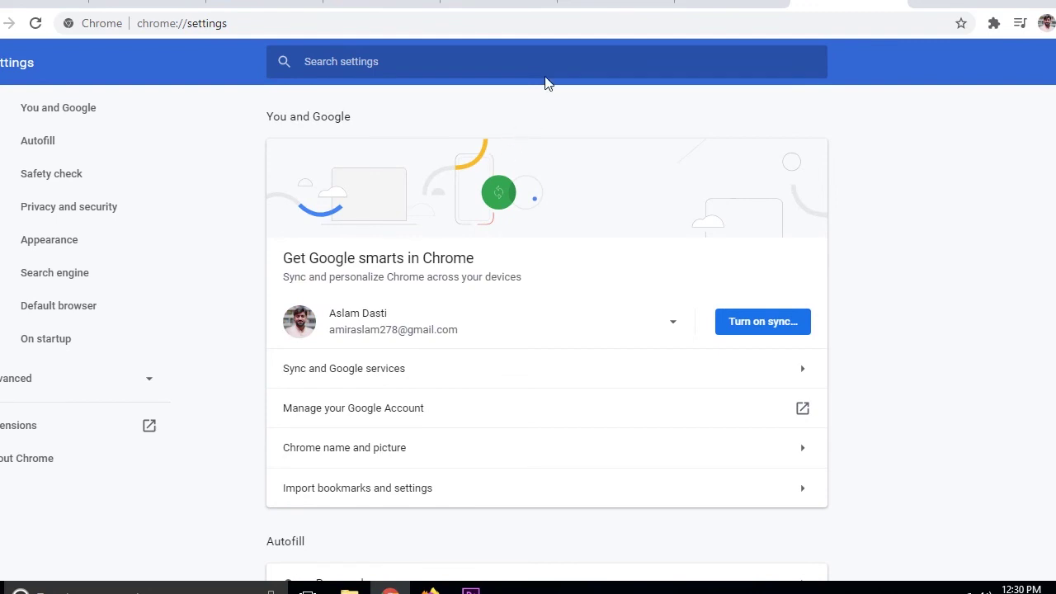
Load dobcertificatepakistan.ga in a new browser tab and inspect its connection security details
{"action": "left_click", "coordinate": [602, 7]}
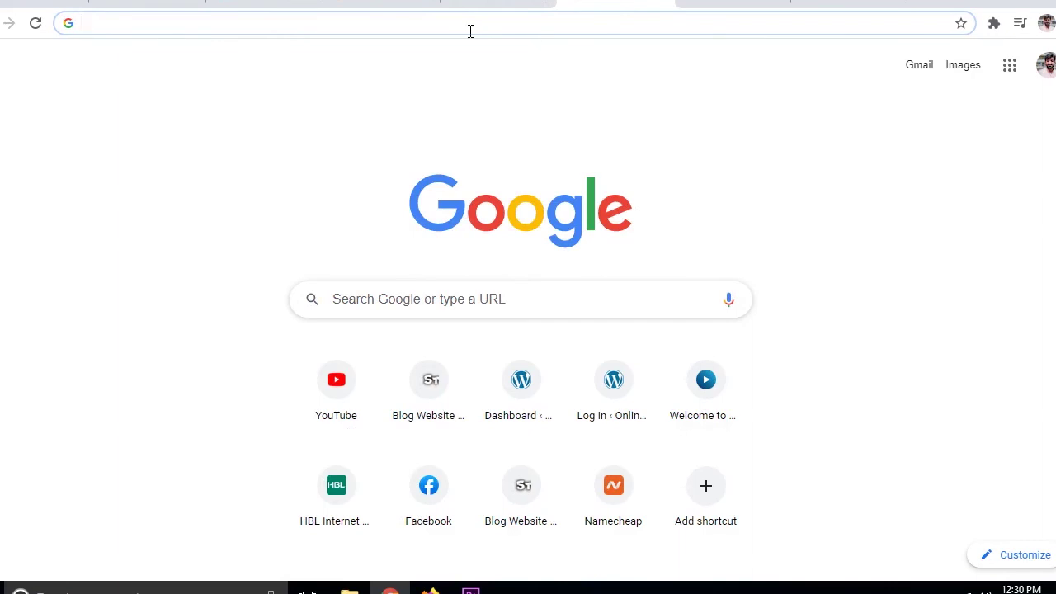
{"action": "type", "text": "b"}
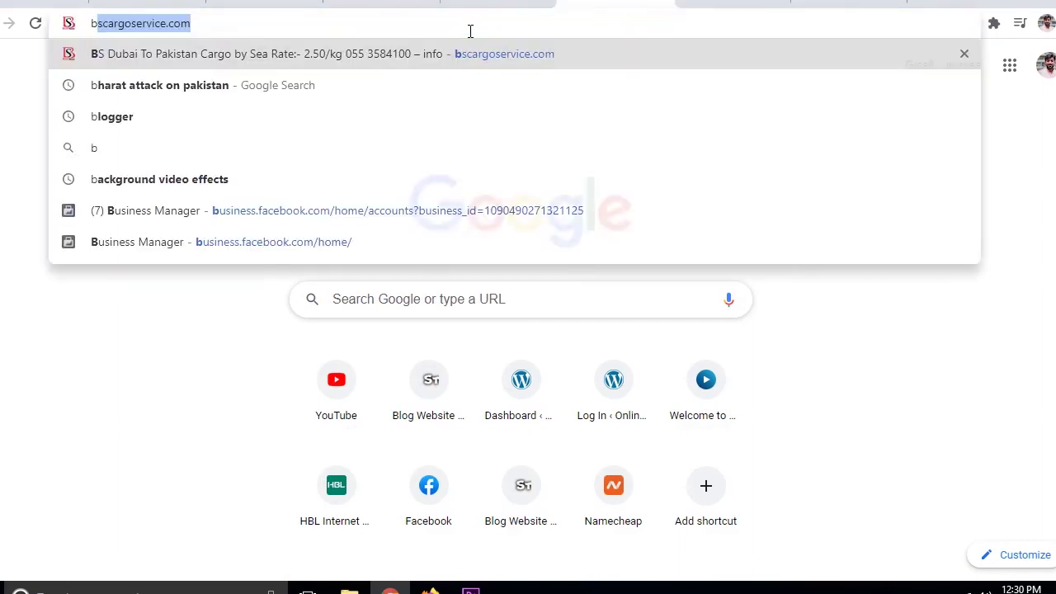
{"action": "type", "text": "cer"}
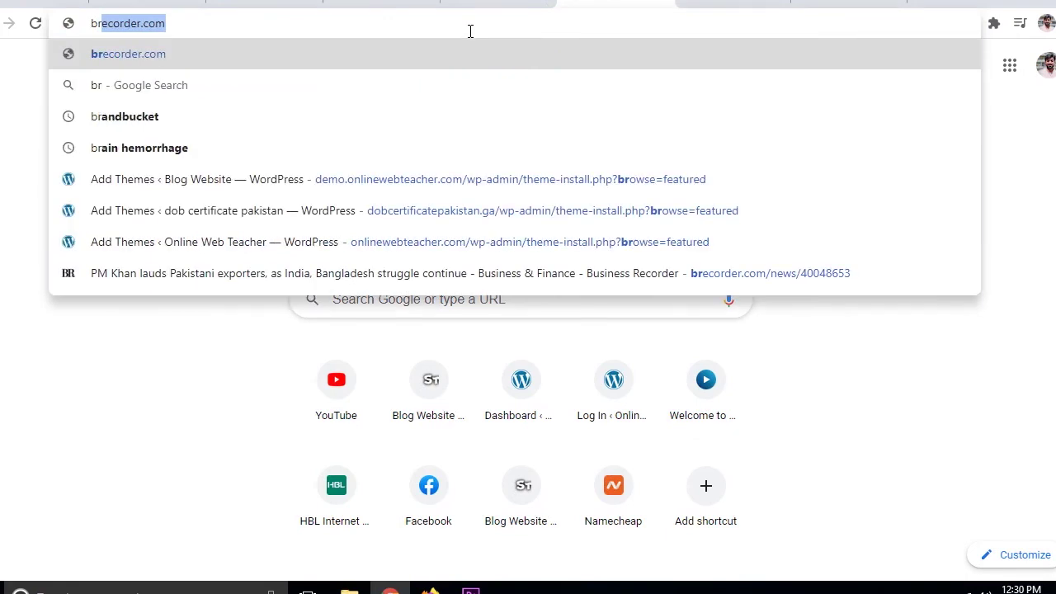
{"action": "key", "text": "BackSpace"}
{"action": "key", "text": "BackSpace"}
{"action": "type", "text": "ir"}
{"action": "key", "text": "Up"}
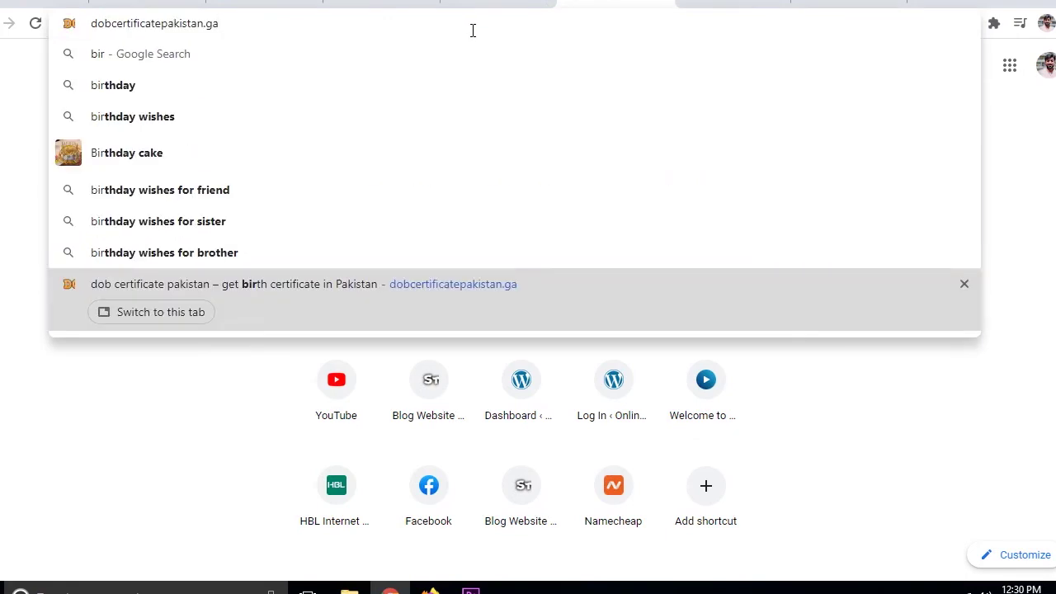
{"action": "key", "text": "Return"}
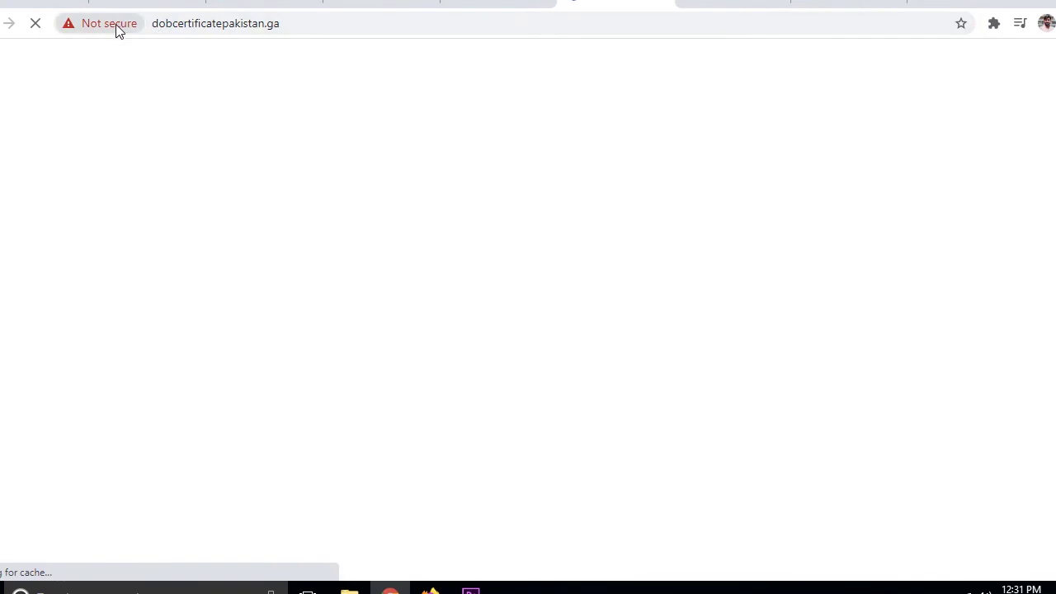
{"action": "left_click", "coordinate": [118, 26]}
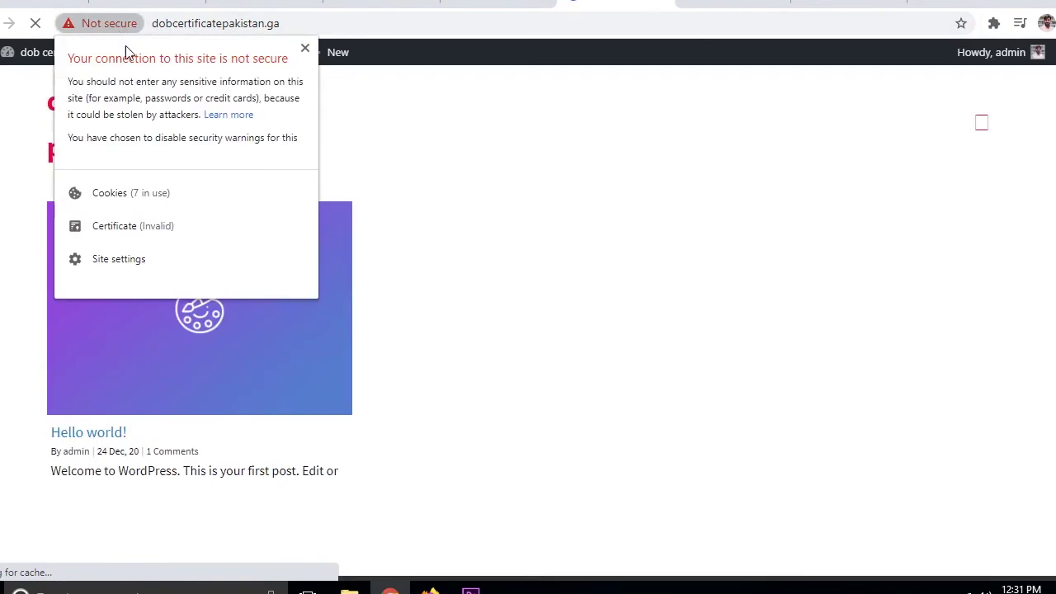
{"action": "left_click", "coordinate": [352, 140]}
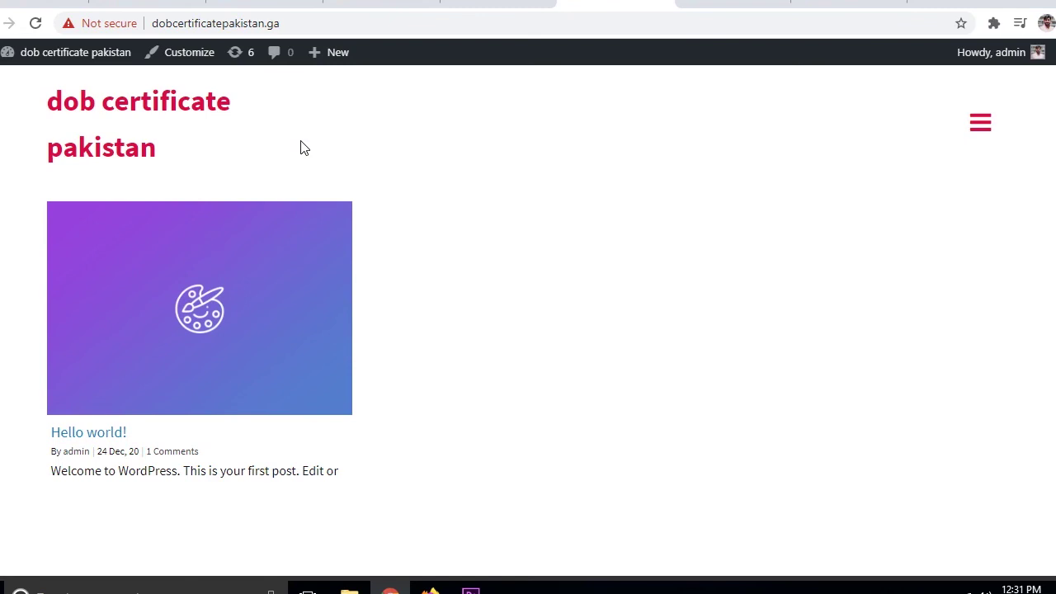
Switch to the open browser tab showing the YouTube channel's home page
{"action": "key", "text": "ctrl+Tab"}
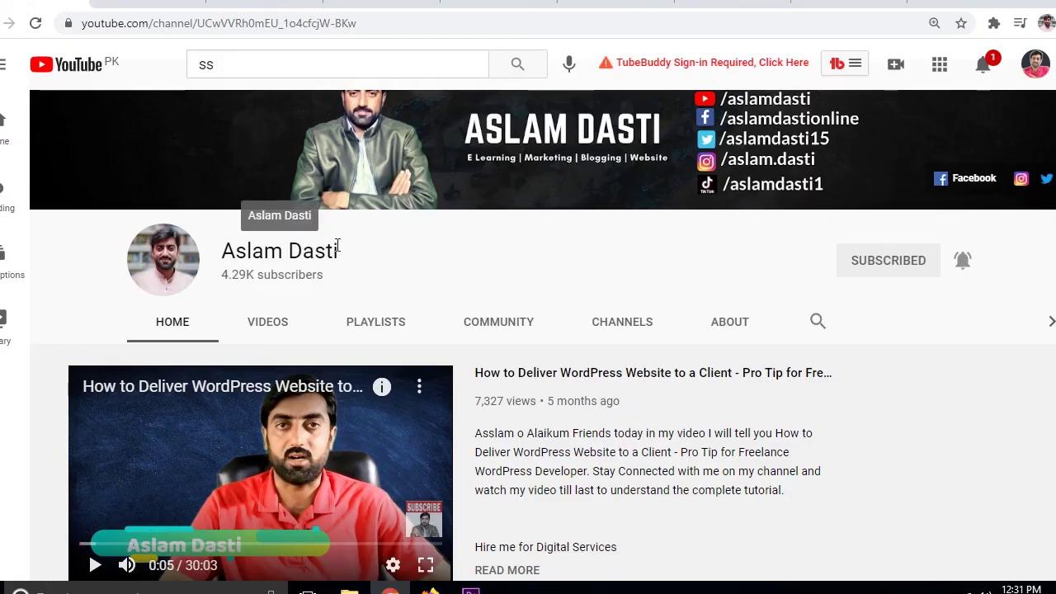